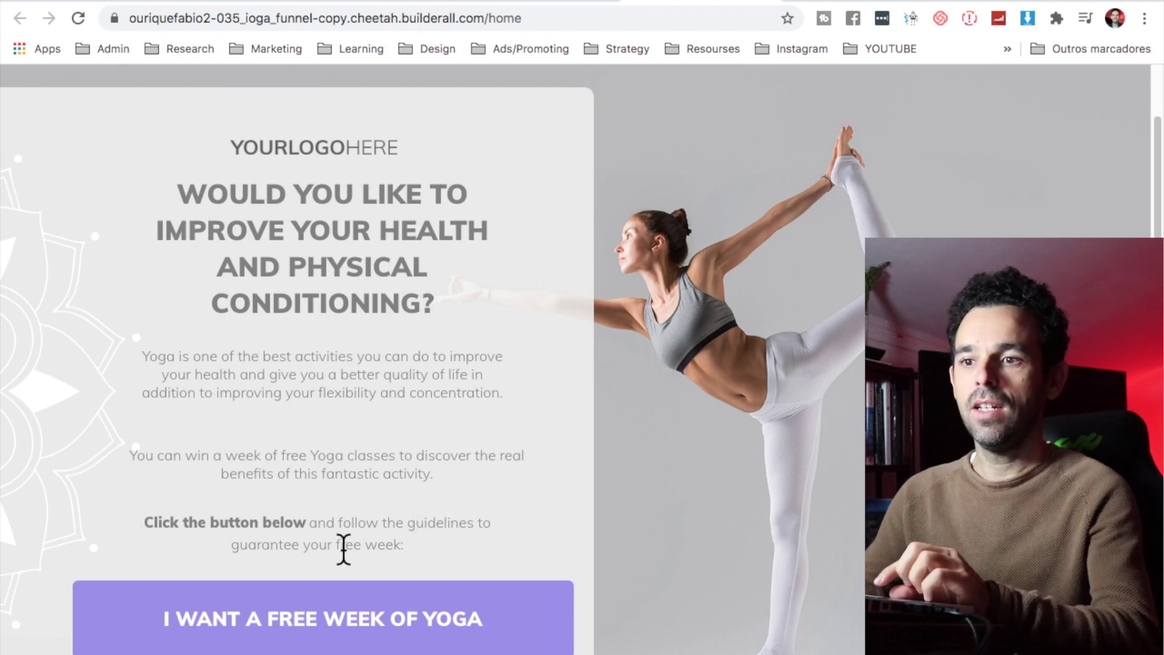
# Show the free-week yoga signup pop-up, preview the pending and thank-you pages, then return home
pyautogui.scroll(-1, 328, 549)
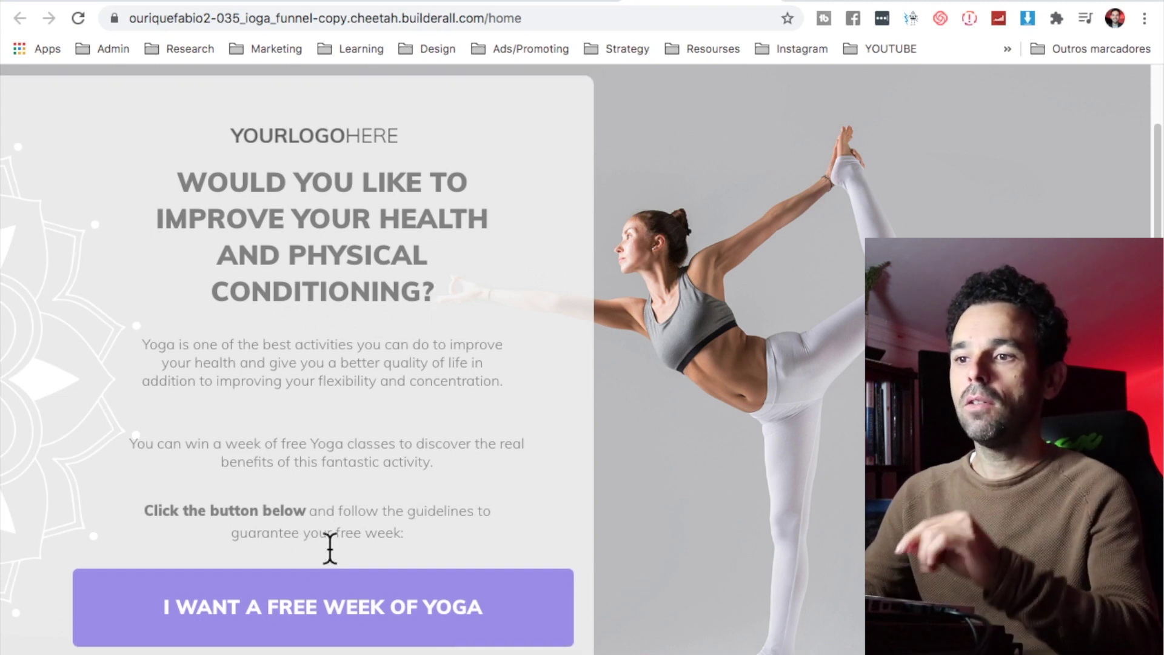
pyautogui.scroll(-2, 327, 557)
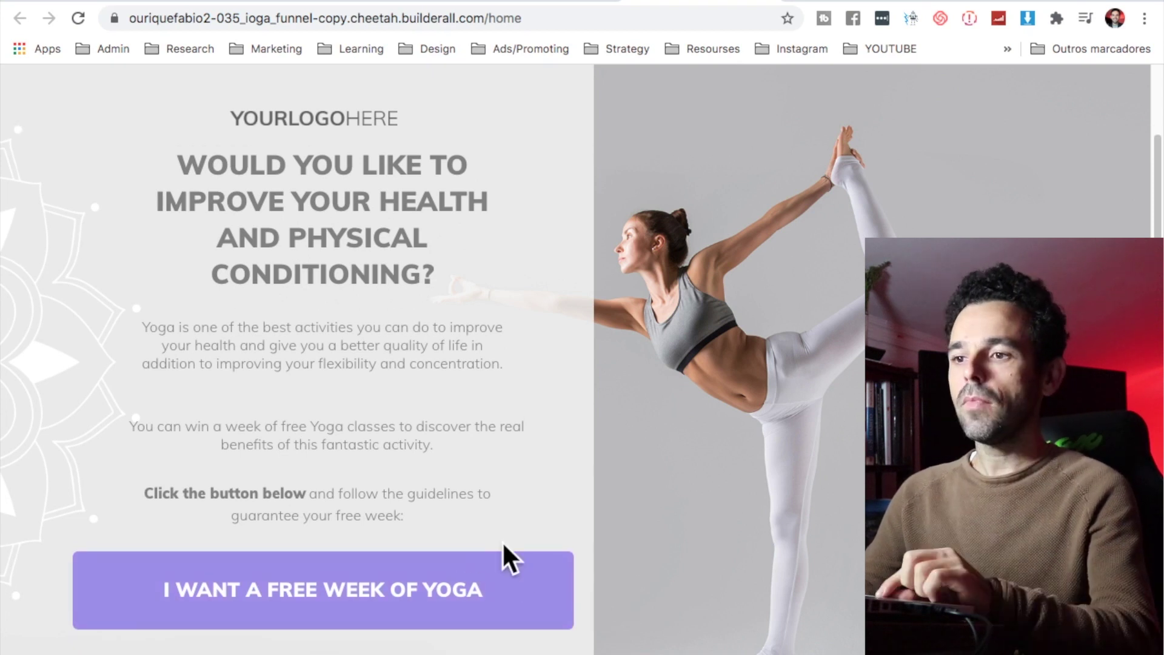
pyautogui.click(456, 585)
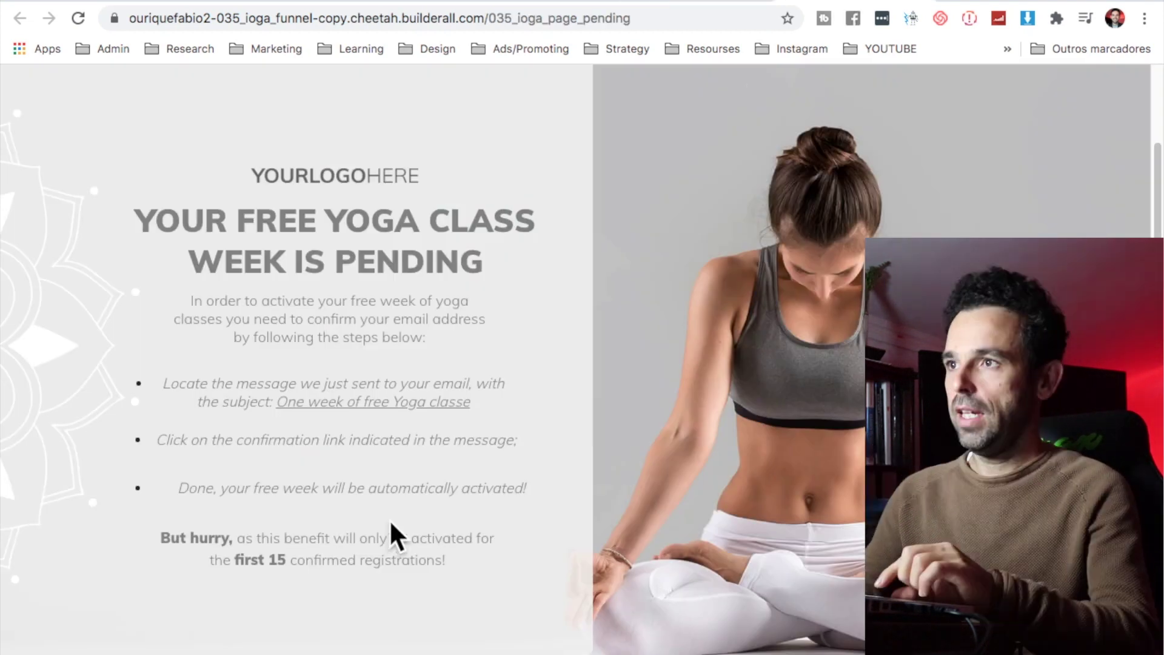
pyautogui.click(1025, 9)
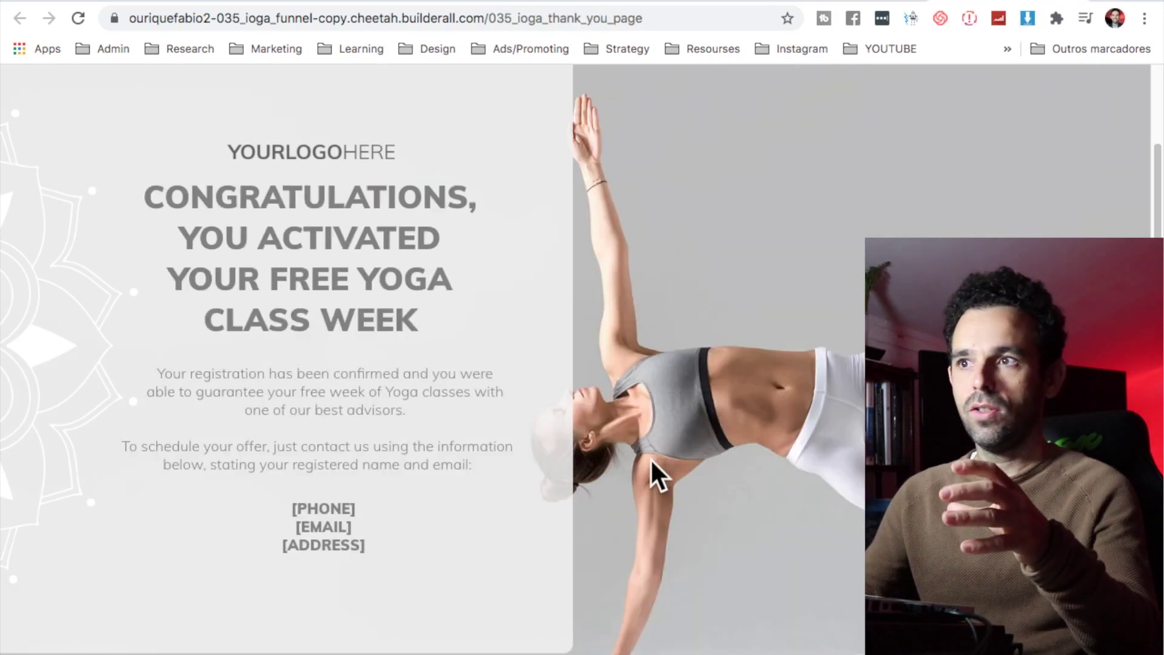
pyautogui.click(707, 2)
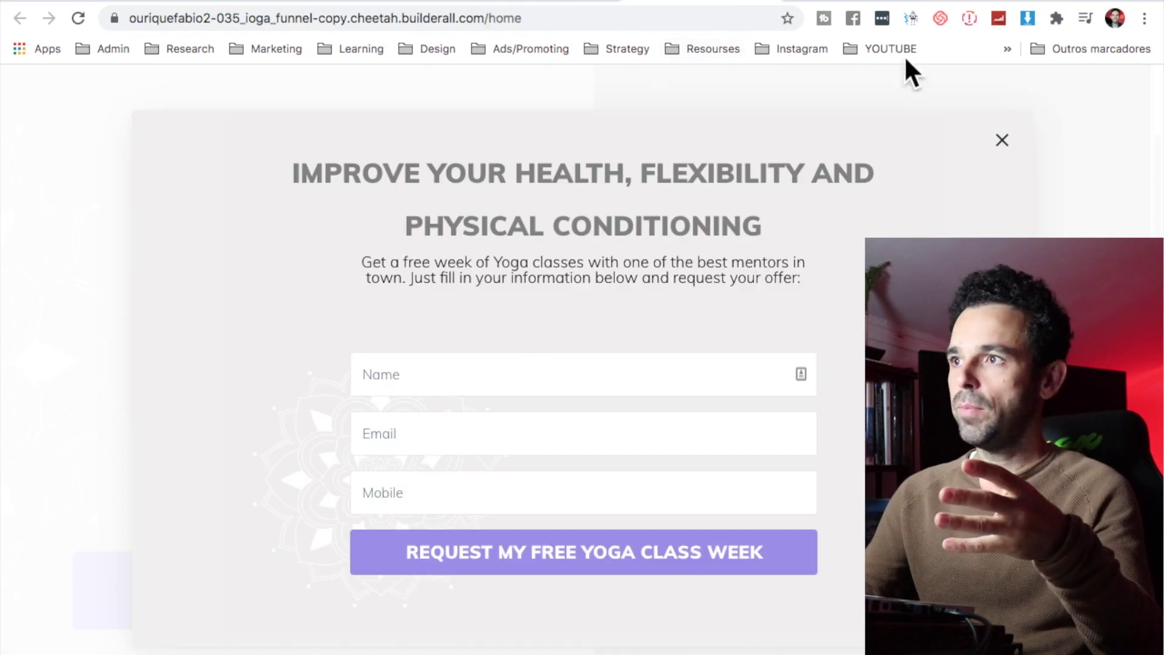
# Leave the yoga funnel's thank-you page and go back to the Builderall office dashboard
pyautogui.click(1022, 2)
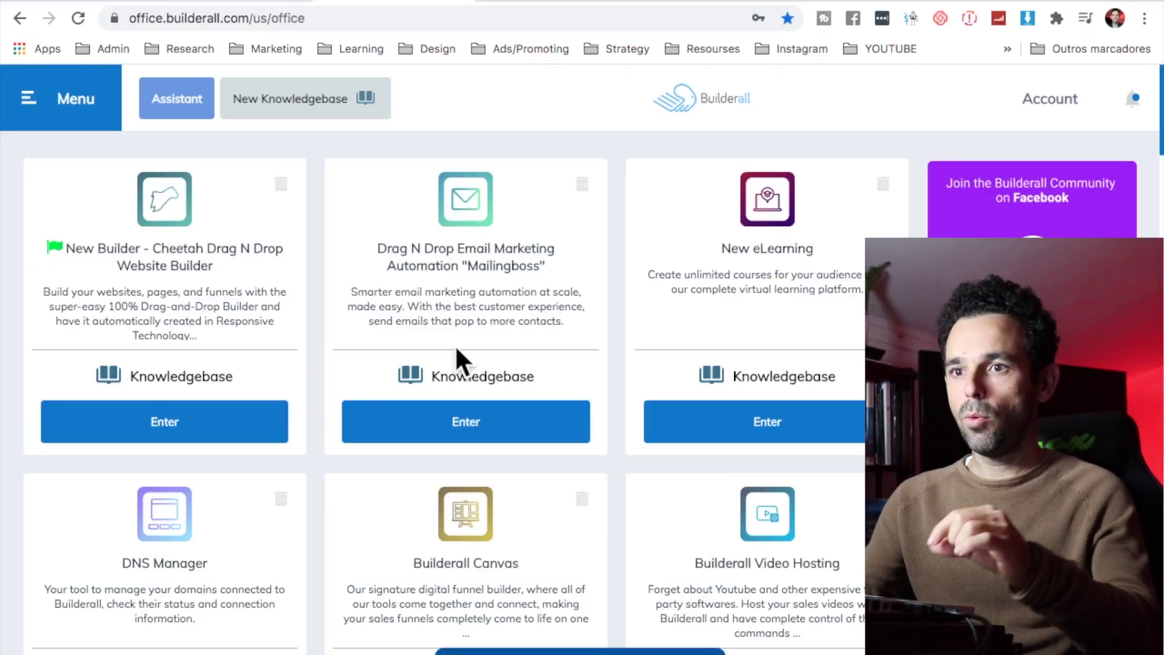
# Check the yoga site's live signup pop-up in Cheetah, then return to the office to launch MailingBoss
pyautogui.click(161, 435)
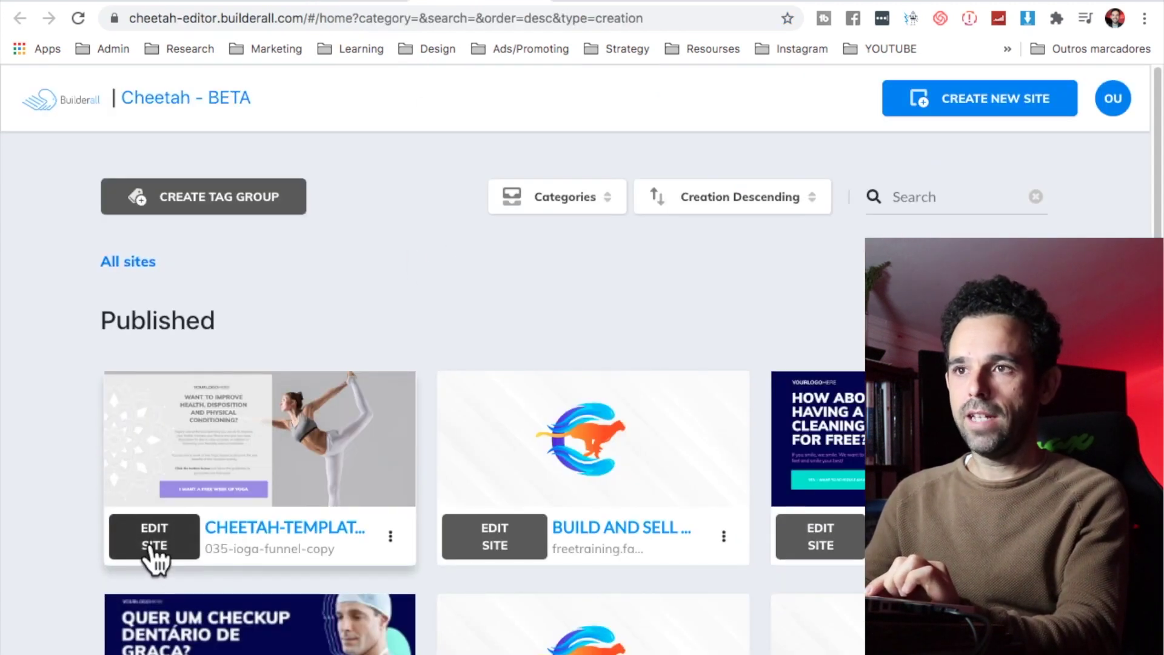
pyautogui.click(155, 537)
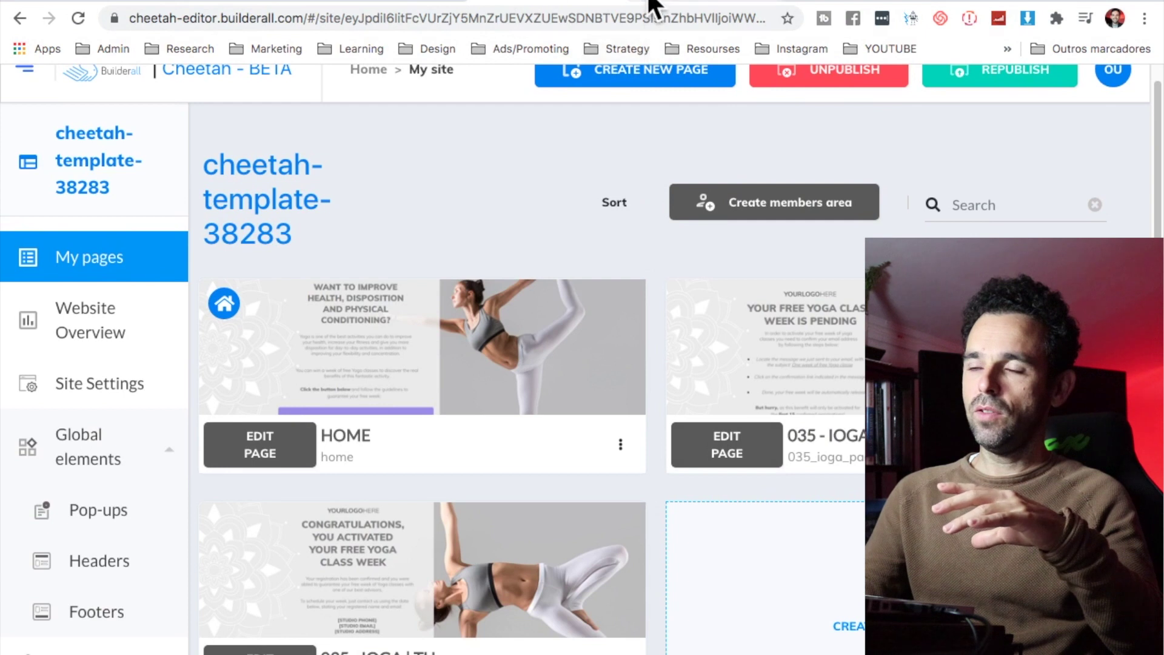
pyautogui.click(650, 3)
pyautogui.click(378, 609)
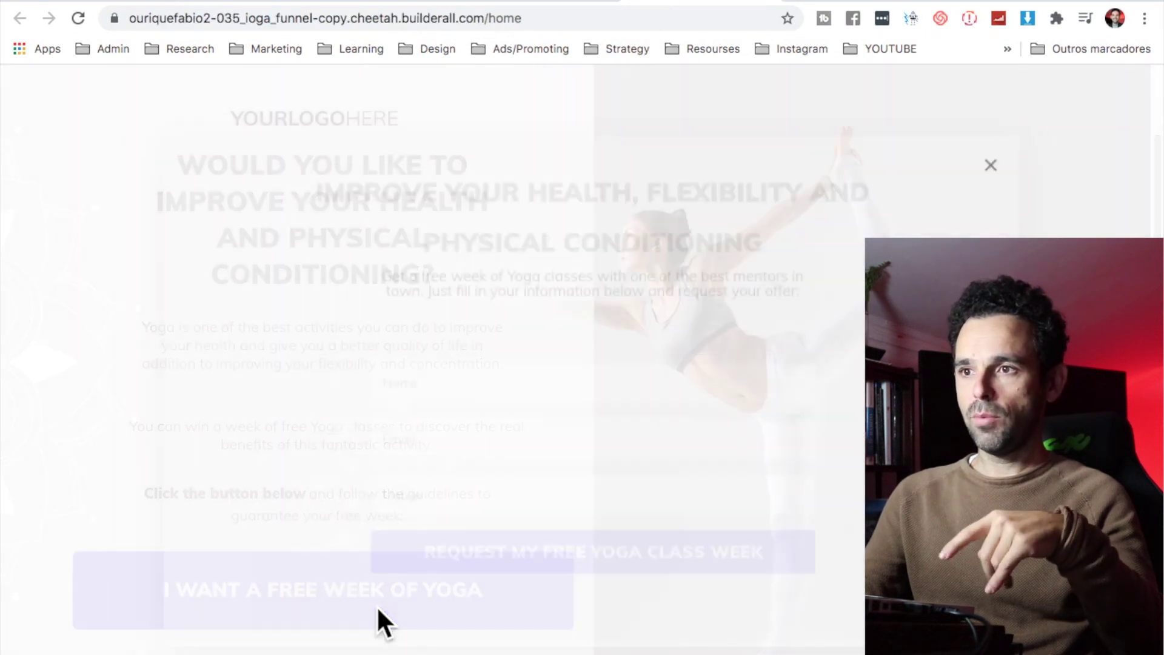
pyautogui.click(1002, 142)
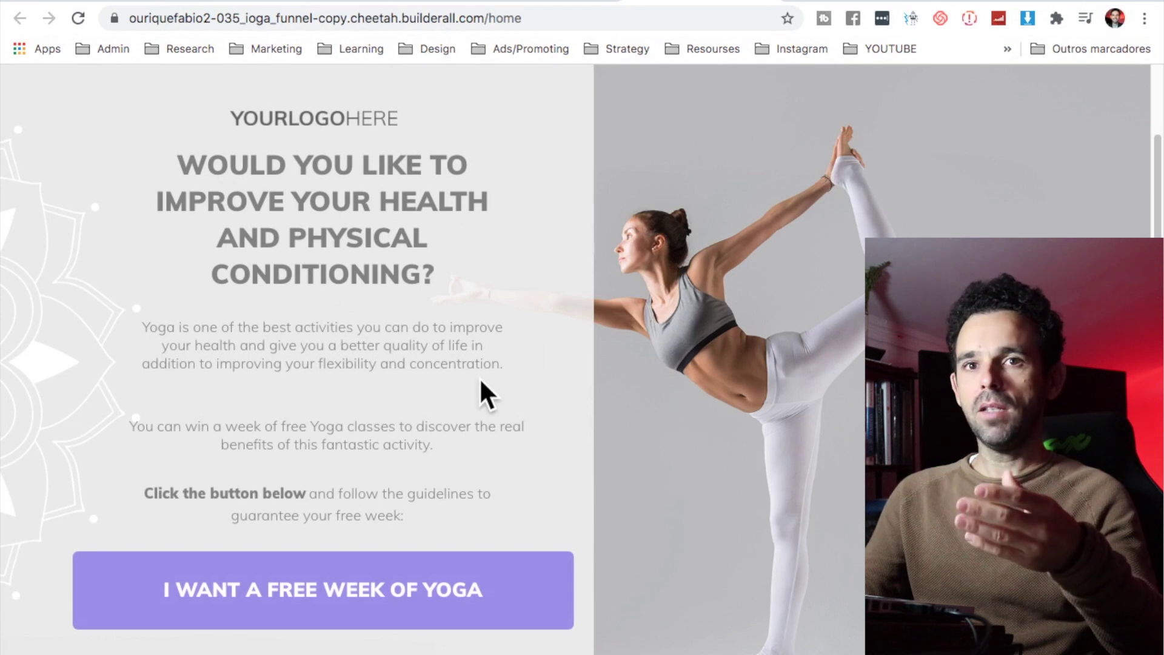
pyautogui.hotkey('ctrl', 'w')
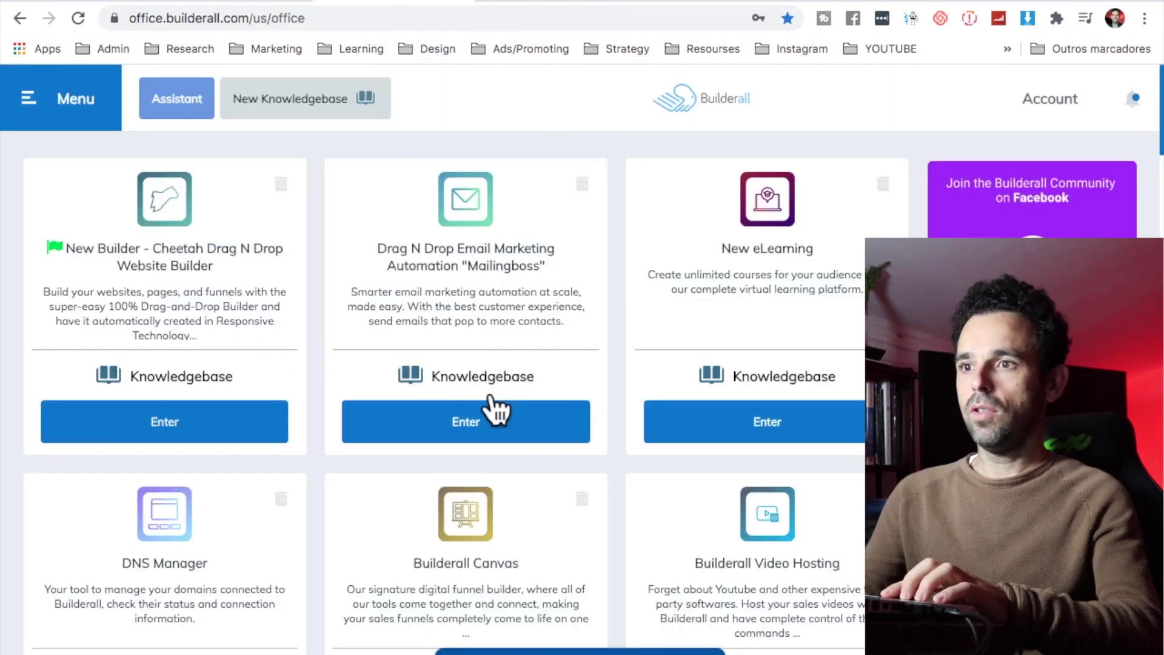
pyautogui.moveTo(418, 416)
pyautogui.mouseDown()
pyautogui.moveTo(427, 303)
pyautogui.moveTo(325, 315)
pyautogui.moveTo(416, 393)
pyautogui.mouseUp()
# In MailingBoss, start a new subscriber list named 'yoga test' and continue to the full form
pyautogui.click(417, 425)
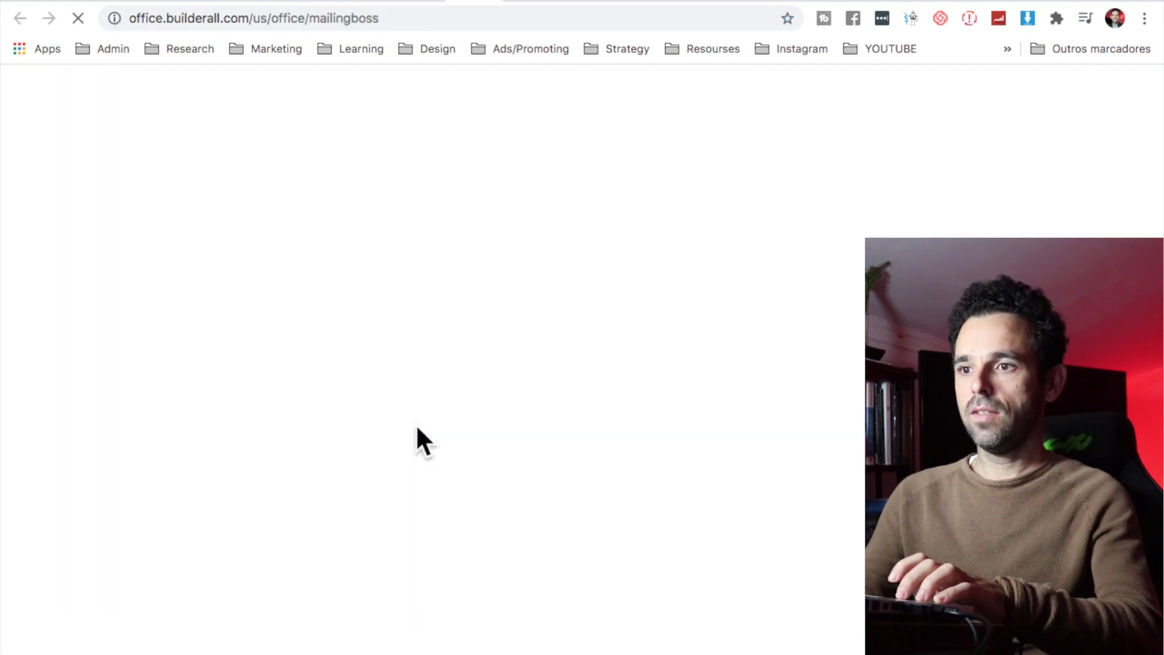
pyautogui.click(452, 253)
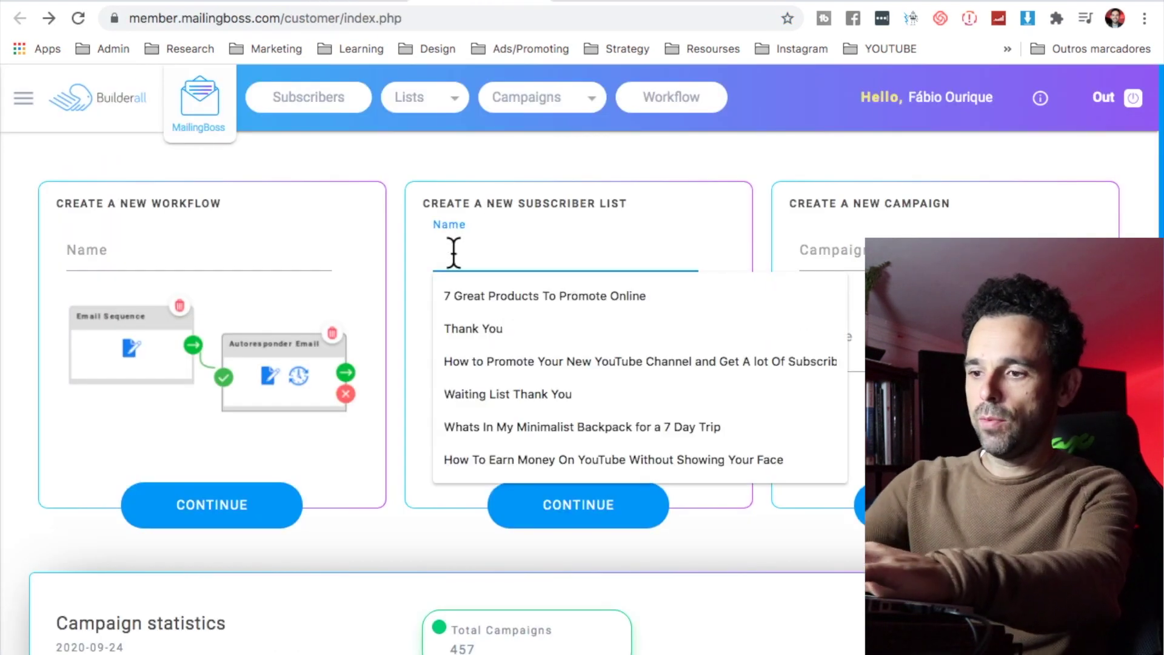
pyautogui.write('yoga test')
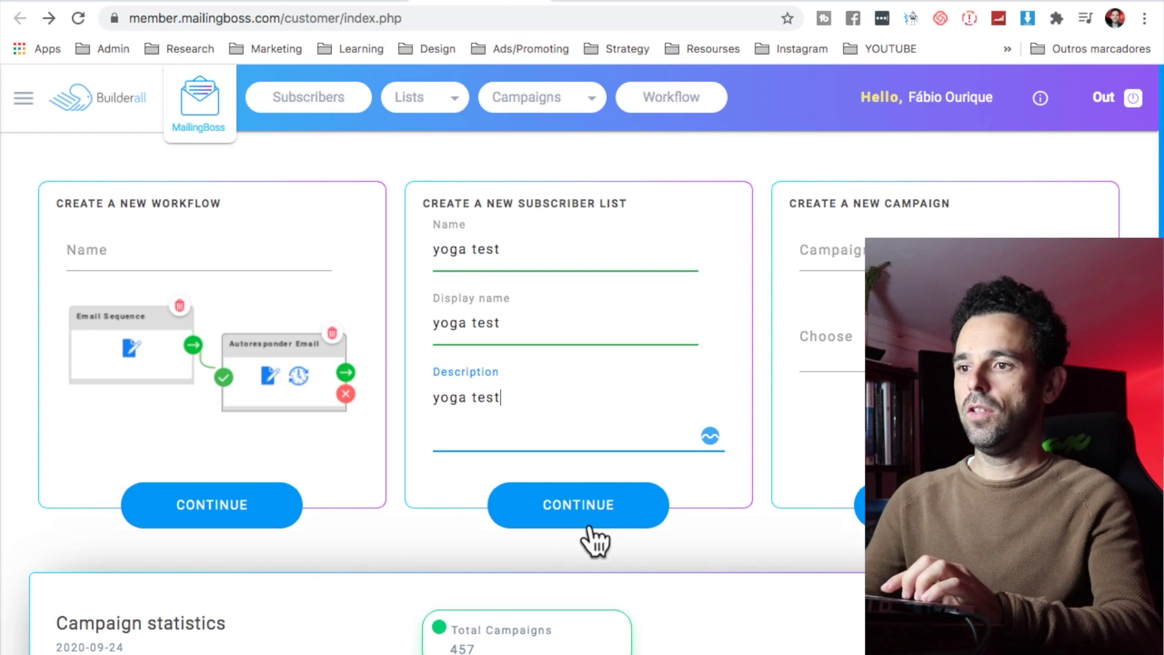
pyautogui.click(591, 523)
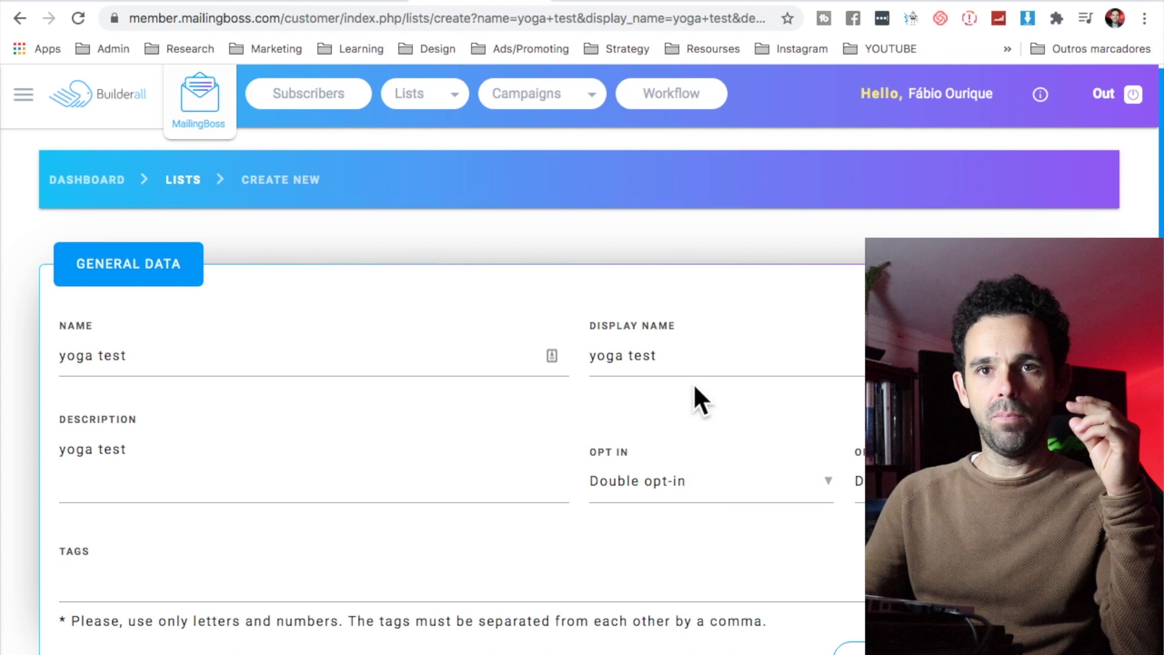
# Set the 'yoga test' list to Single opt-in and Single opt-out
pyautogui.click(746, 1)
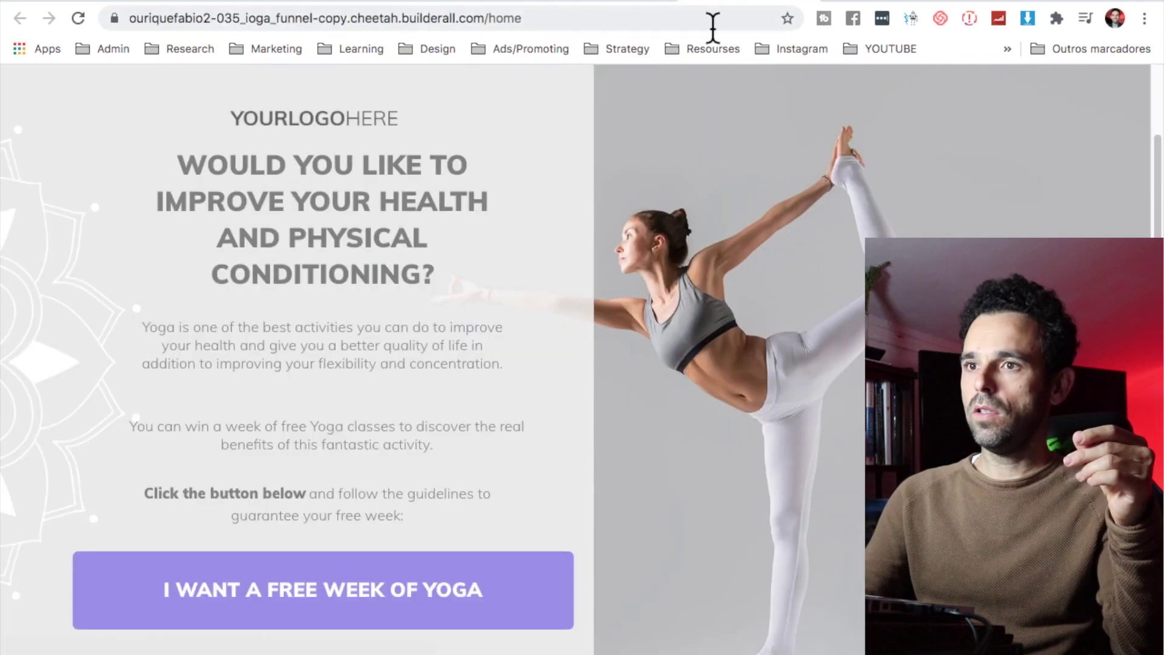
pyautogui.click(1002, 2)
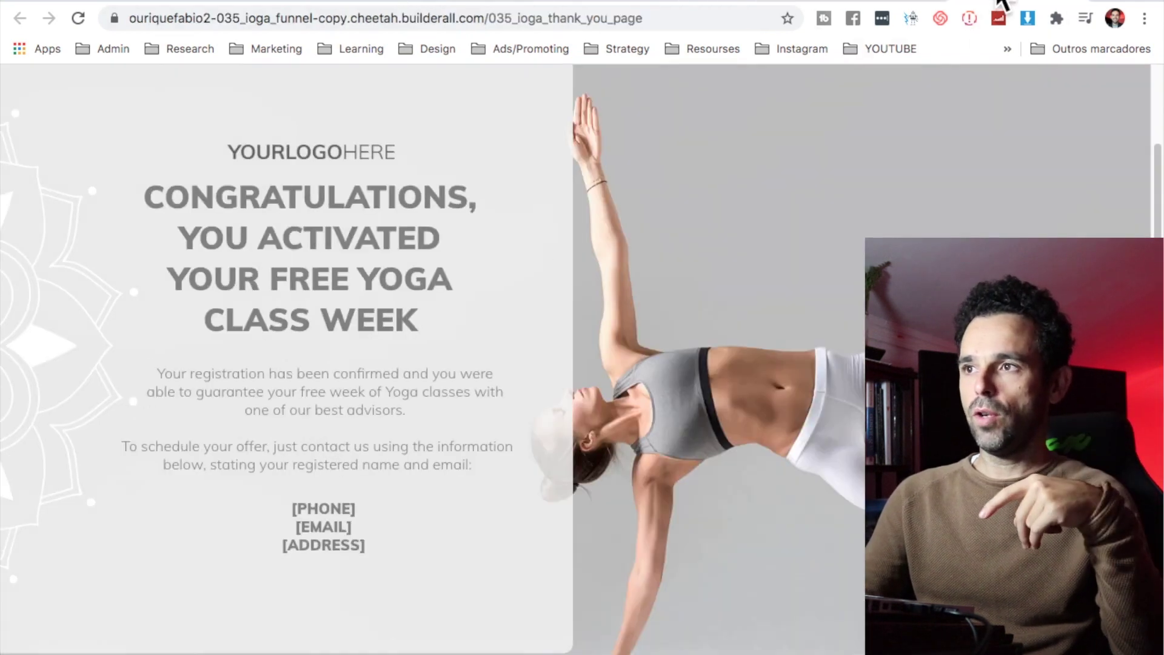
pyautogui.click(482, 2)
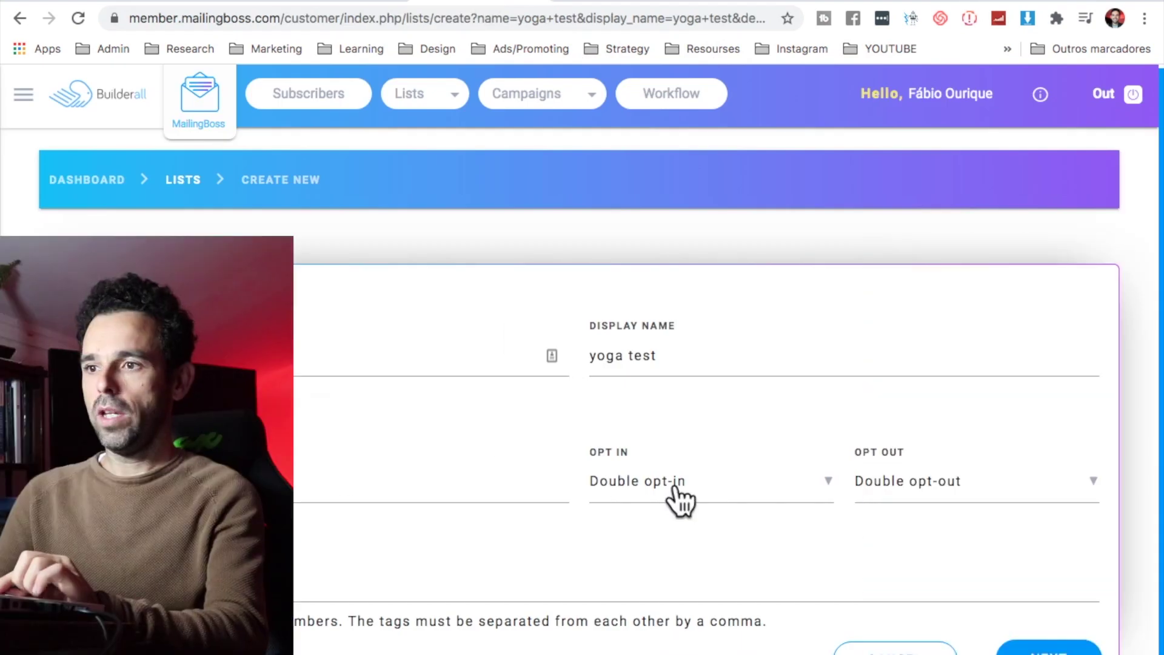
pyautogui.click(678, 499)
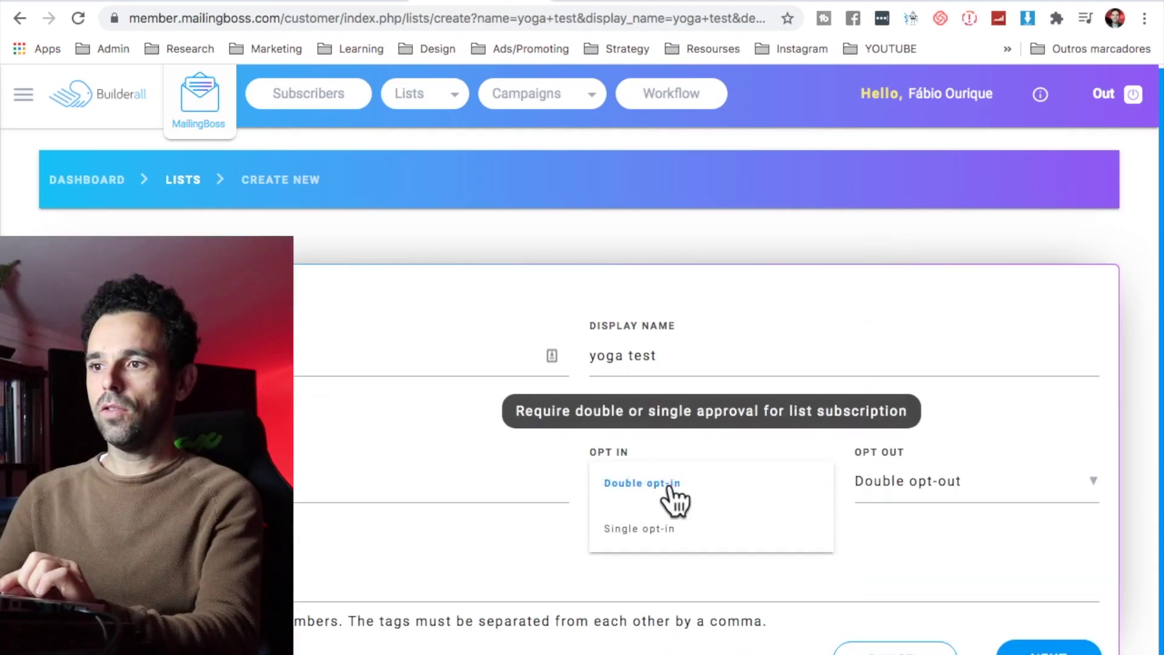
pyautogui.click(649, 523)
pyautogui.click(891, 497)
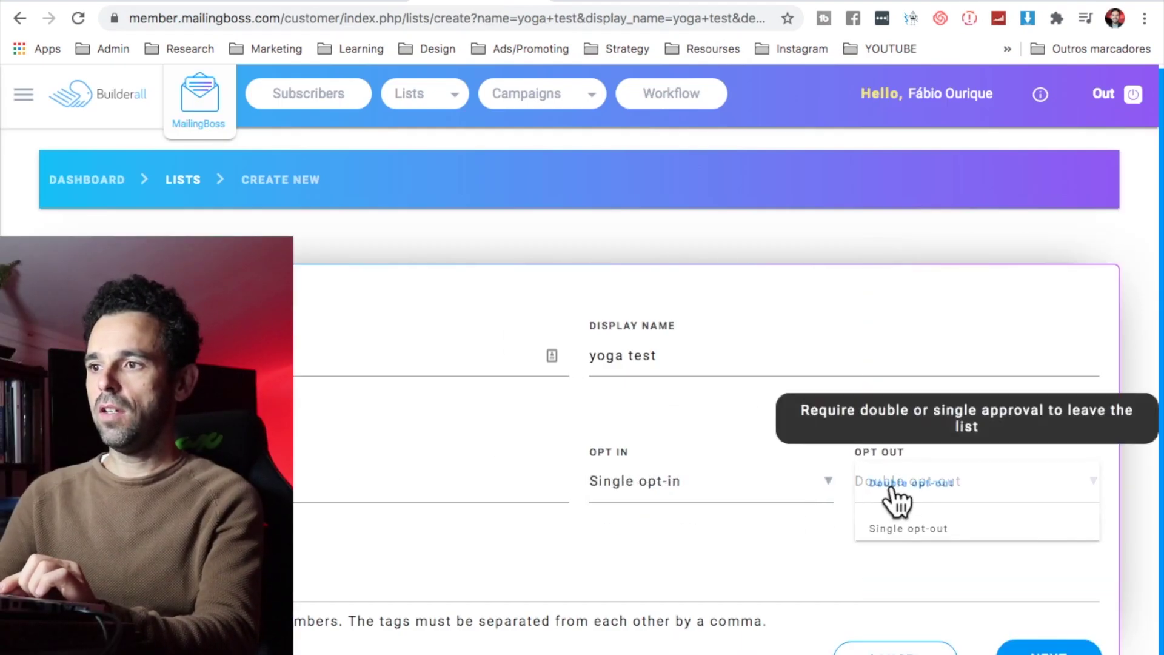
pyautogui.click(890, 539)
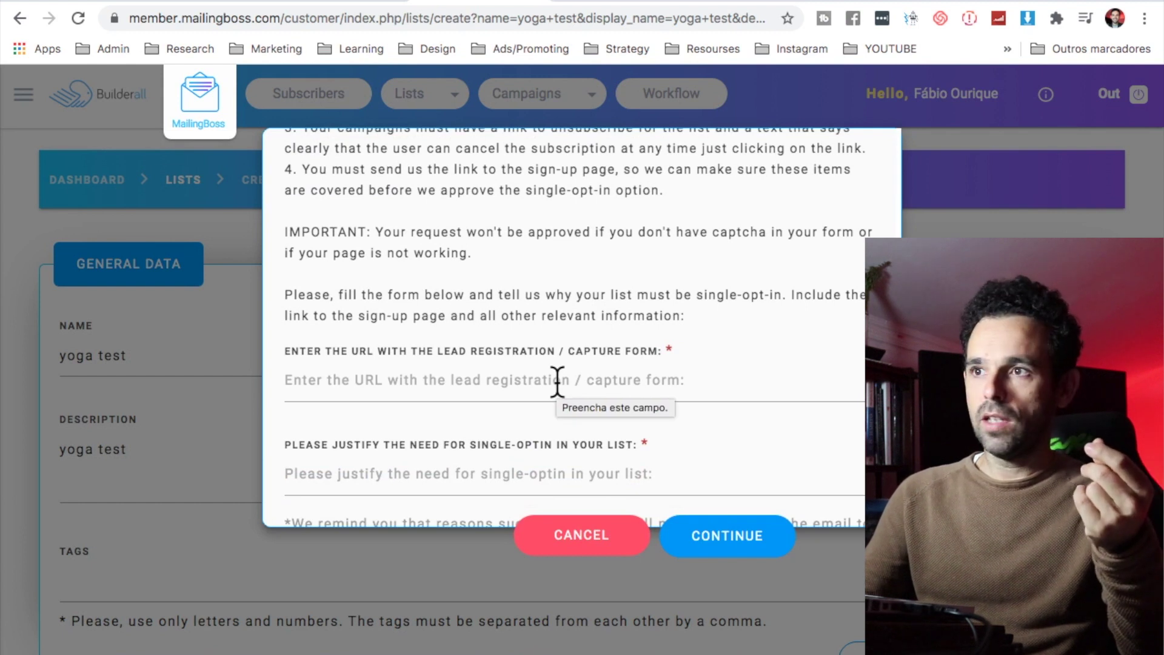
# Copy the live yoga landing page URL into the lead capture form URL field
pyautogui.click(507, 481)
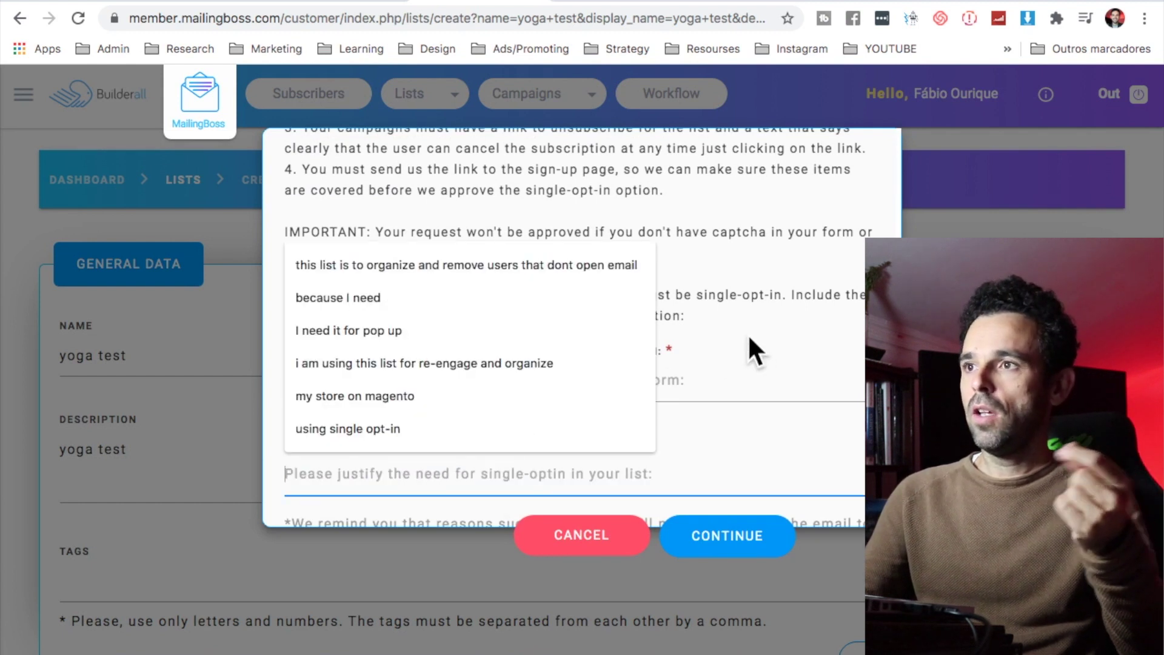
pyautogui.press('Escape')
pyautogui.click(722, 1)
pyautogui.click(508, 19)
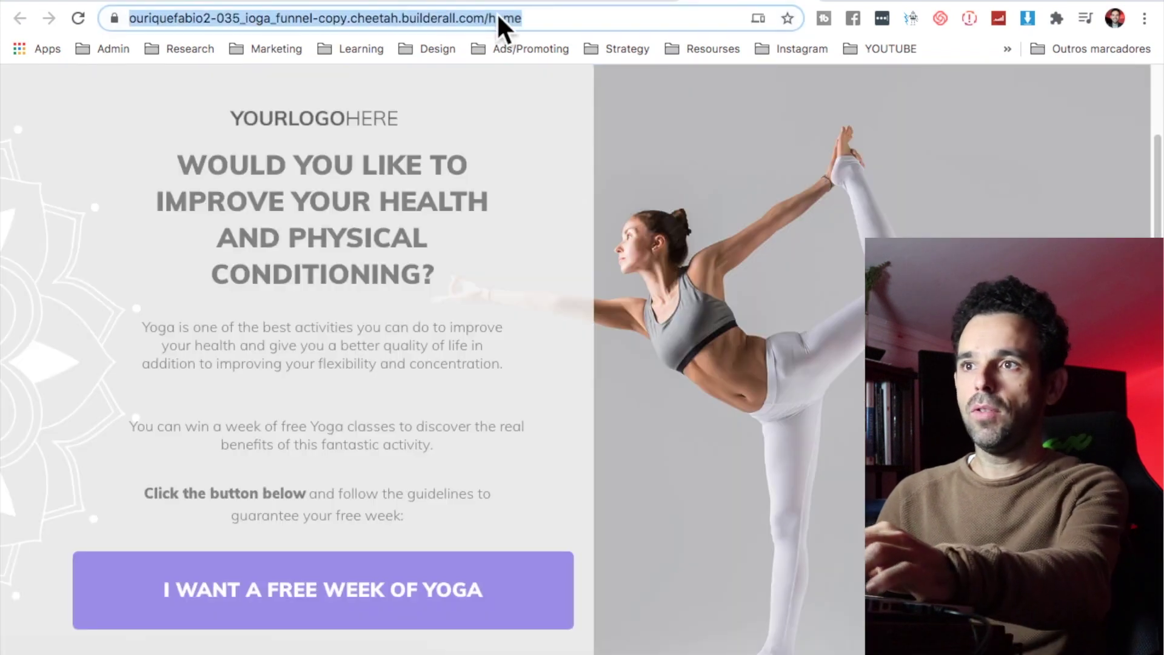
pyautogui.click(585, 3)
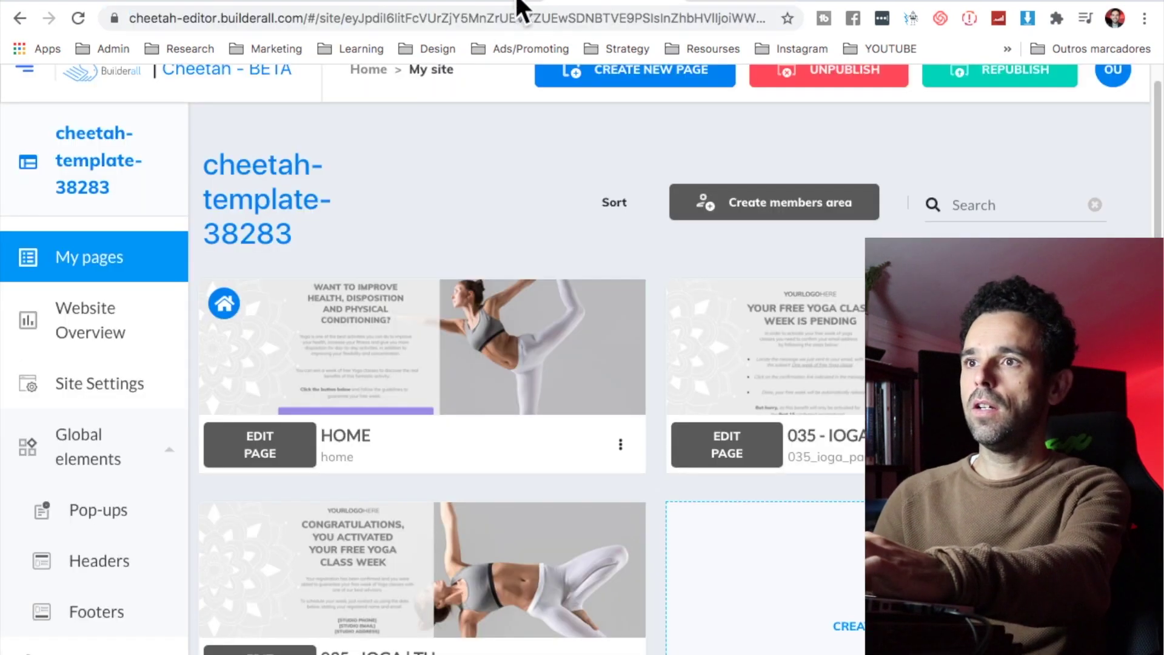
pyautogui.click(514, 3)
pyautogui.click(584, 390)
pyautogui.write('https://ouriquefabio2-035_yoga_funnel-copy.cheetah.builderall.com/home')
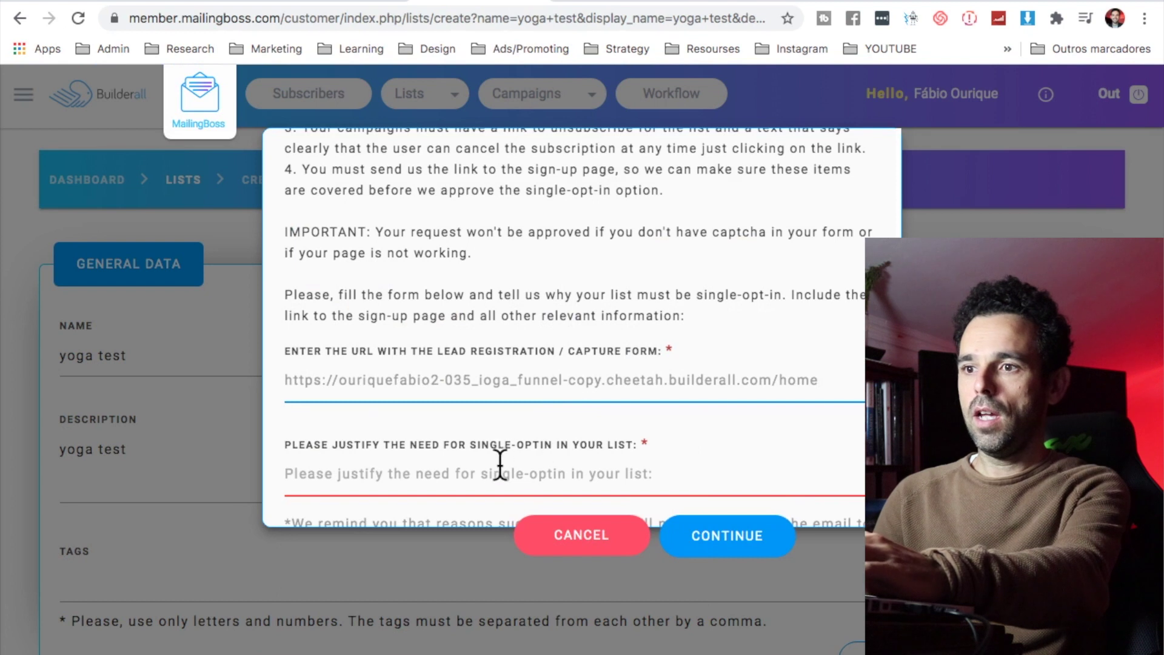
# Enter the justification 'I need it' and submit the single opt-in request
pyautogui.click(491, 472)
pyautogui.scroll(-1, 492, 473)
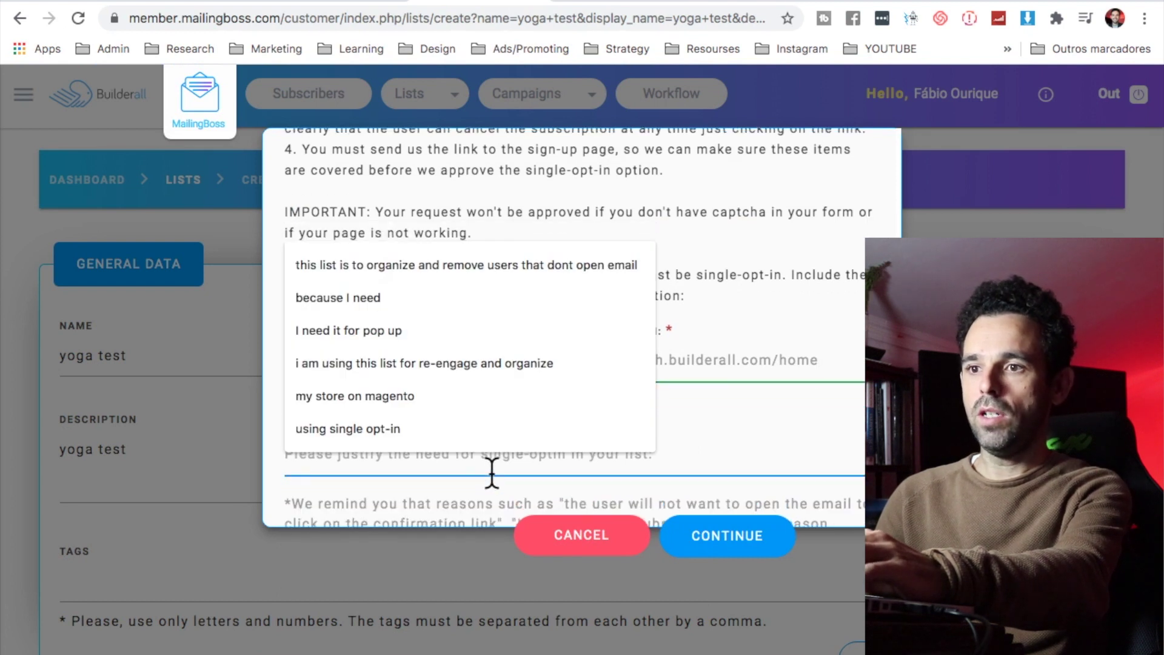
pyautogui.write('I need it')
pyautogui.click(701, 543)
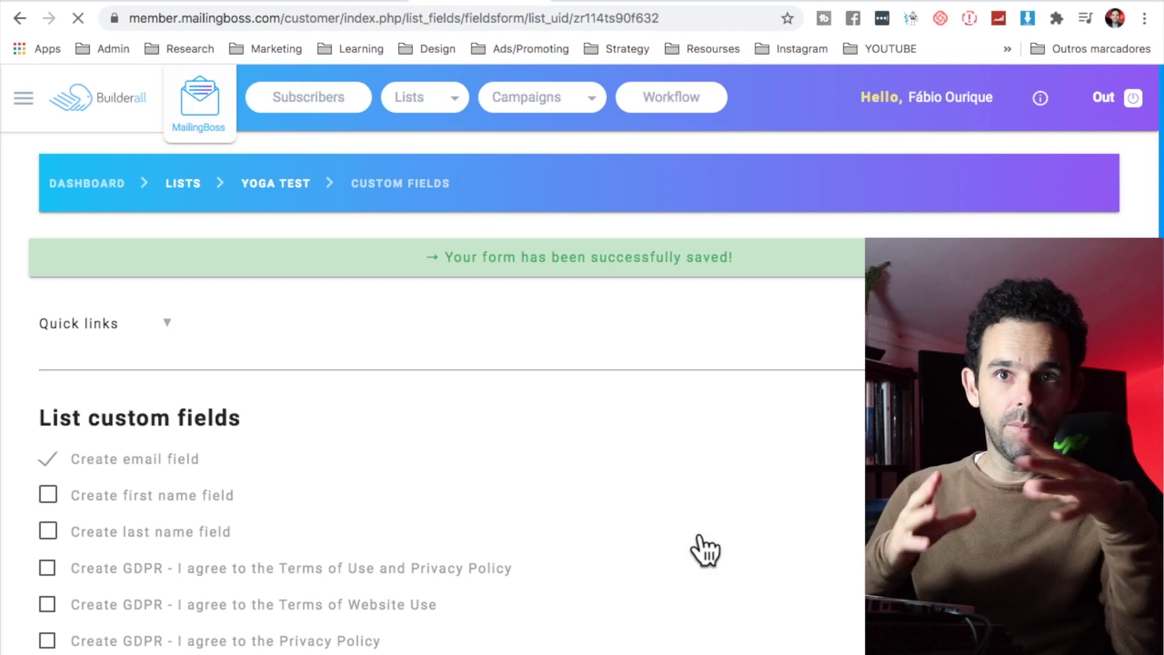
# Add first name and phone number text fields to the 'yoga test' list and save them
pyautogui.scroll(-4, 643, 468)
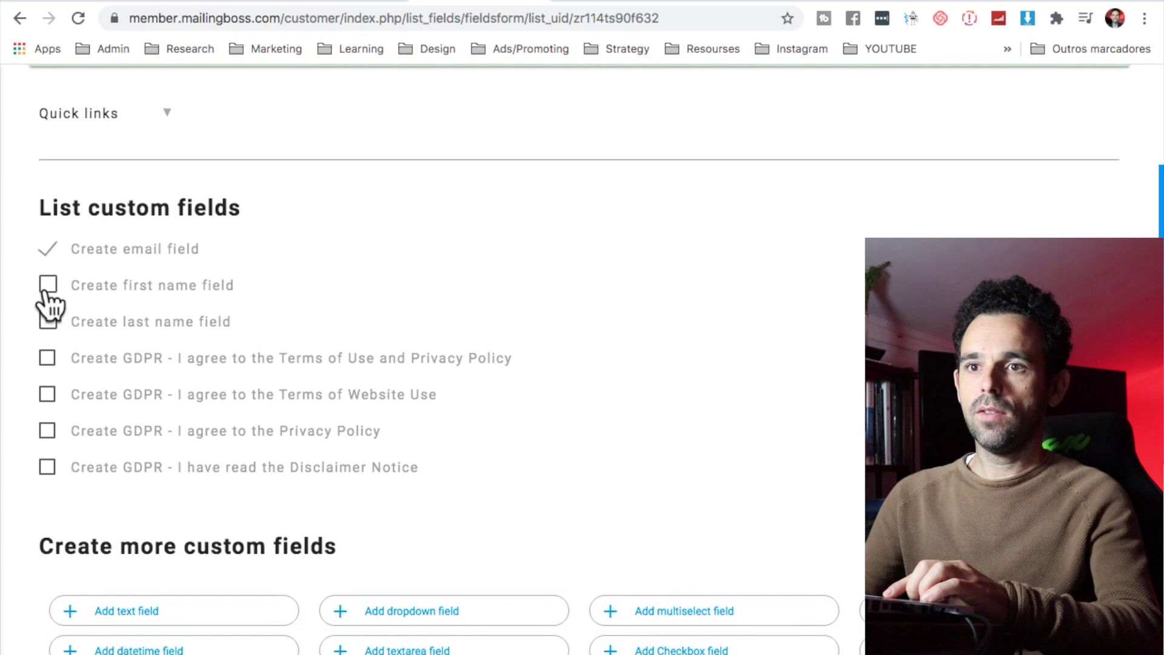
pyautogui.scroll(-8, 156, 315)
pyautogui.scroll(7, 156, 316)
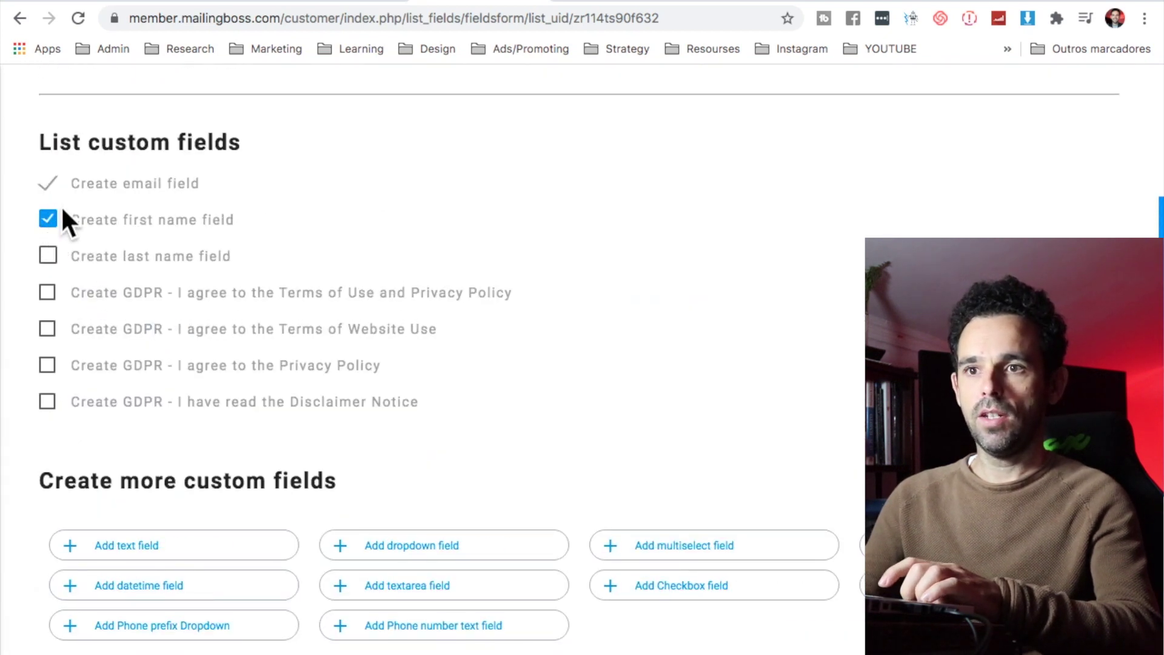
pyautogui.scroll(-5, 334, 425)
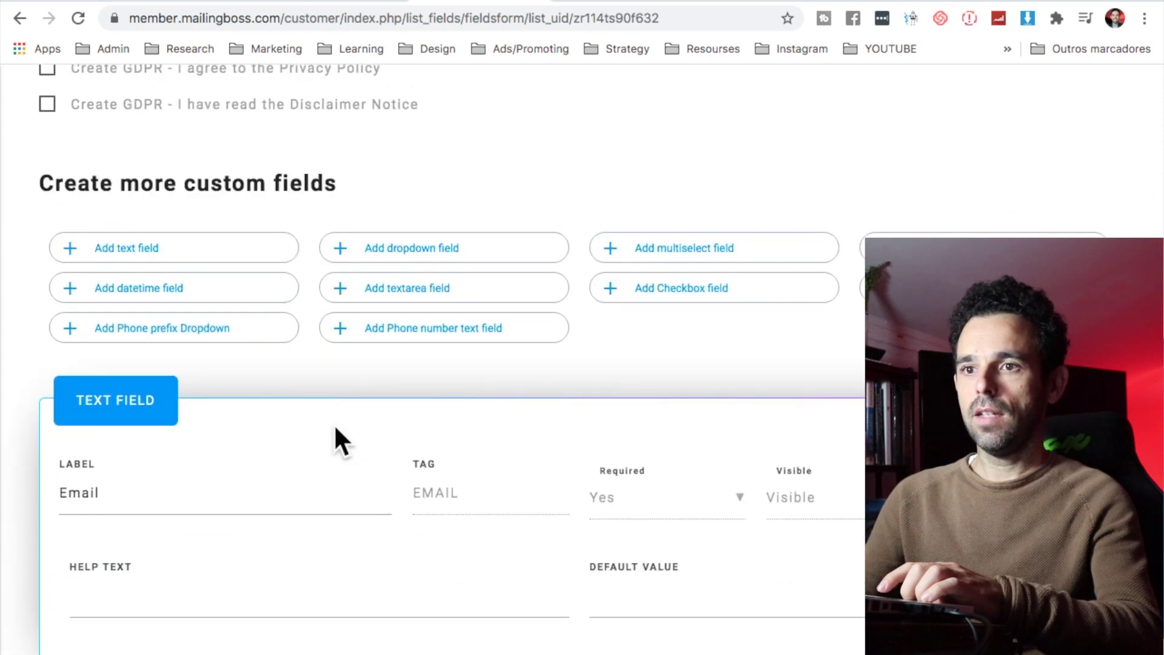
pyautogui.scroll(1, 335, 428)
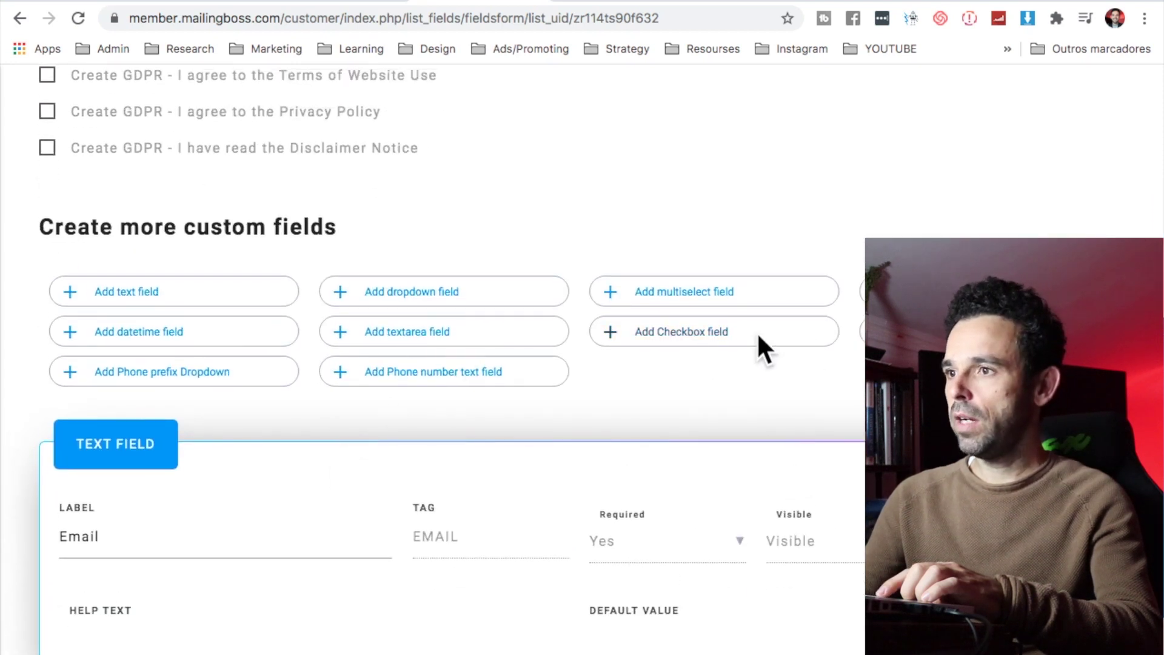
pyautogui.click(338, 374)
pyautogui.scroll(-8, 377, 410)
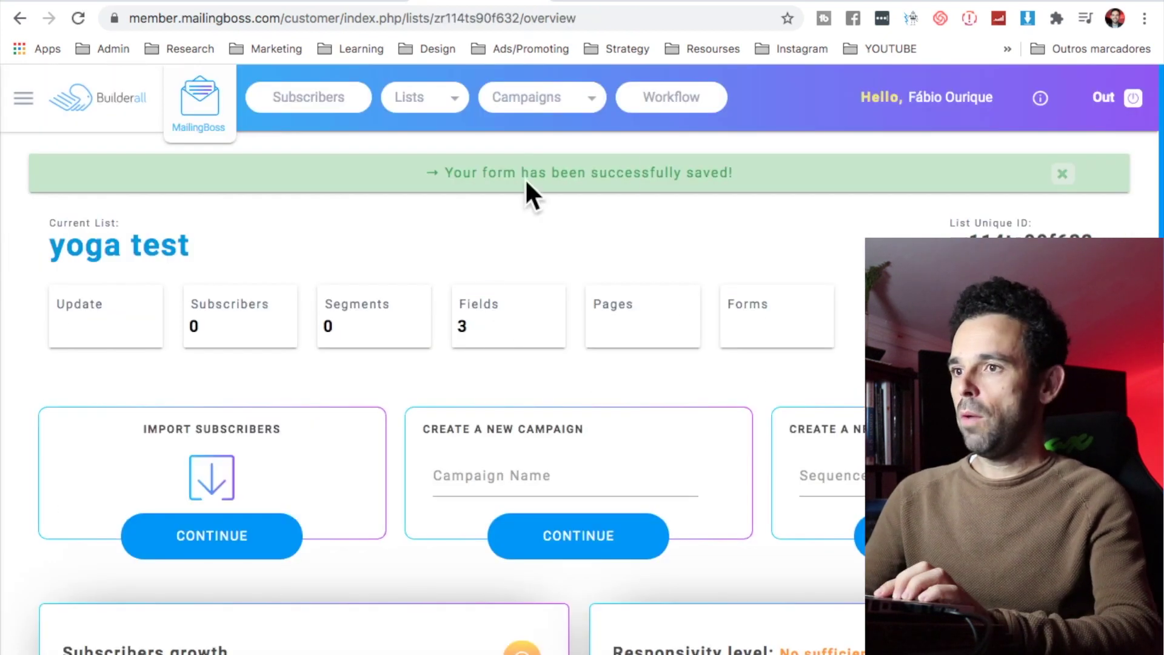
# Open the 'yoga test' list's Subscription confirmed page settings
pyautogui.click(616, 321)
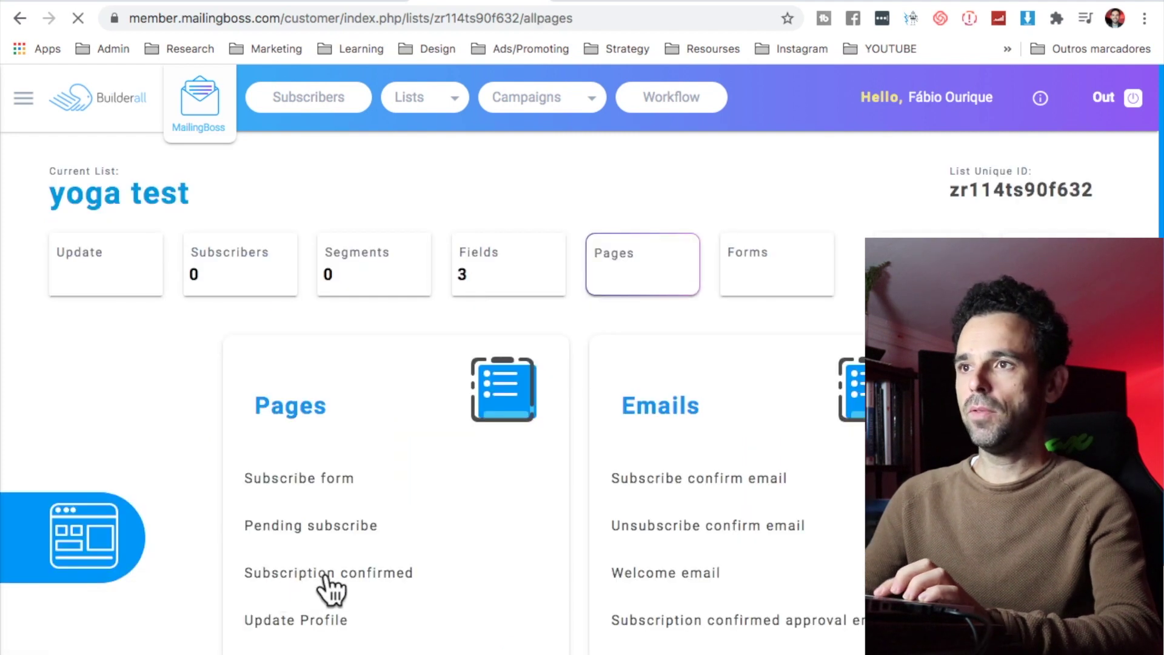
pyautogui.click(326, 576)
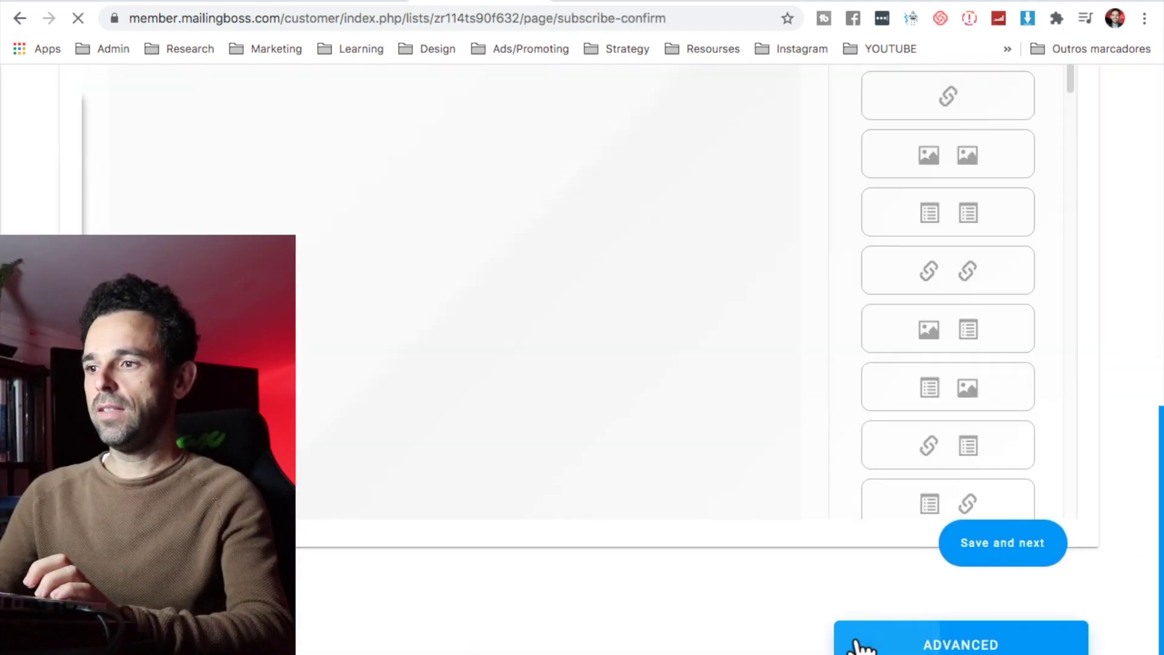
pyautogui.scroll(-8, 861, 646)
pyautogui.click(279, 382)
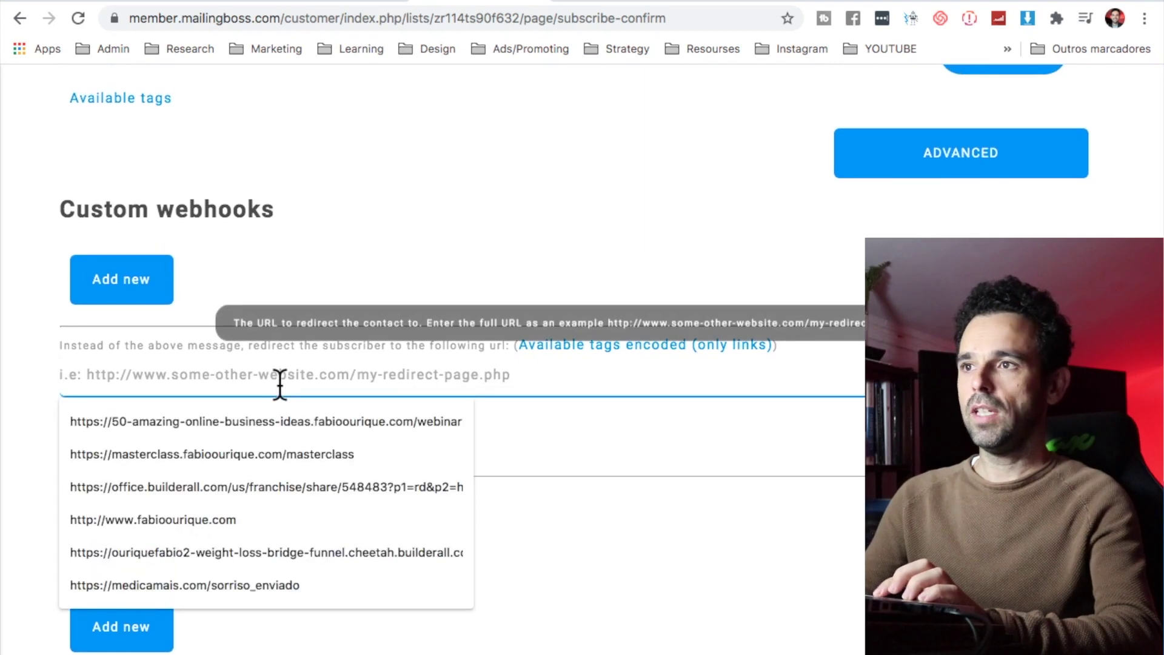
# Copy the live yoga thank-you page URL into the redirect URL field and save
pyautogui.click(609, 2)
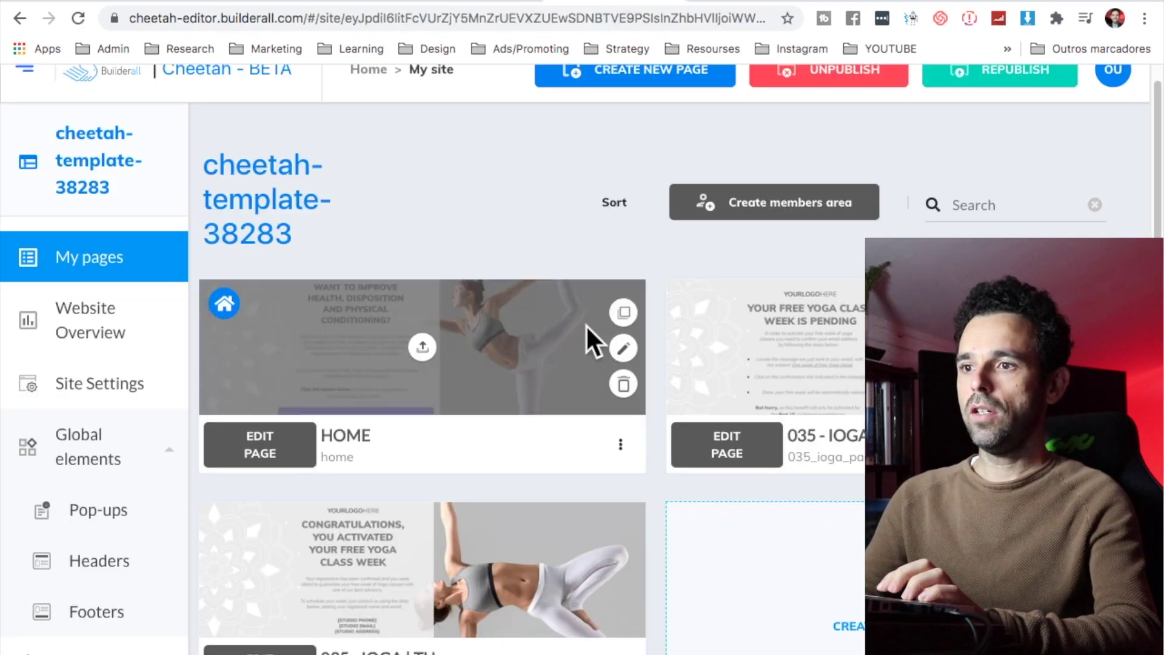
pyautogui.scroll(-2, 668, 510)
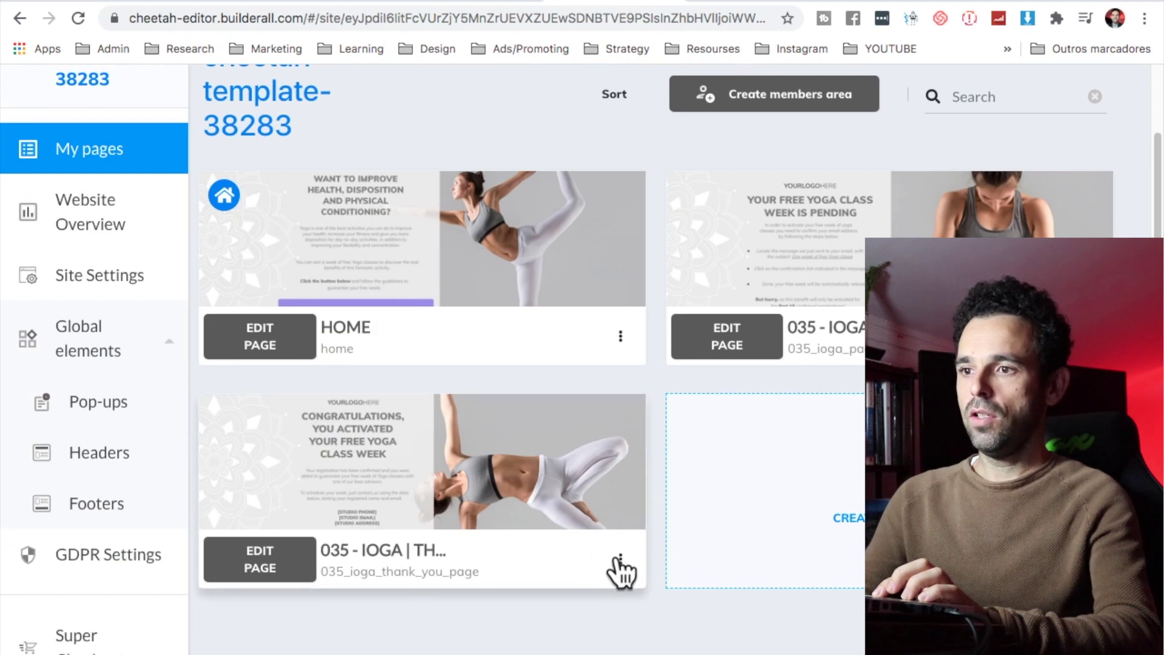
pyautogui.click(621, 559)
pyautogui.click(555, 437)
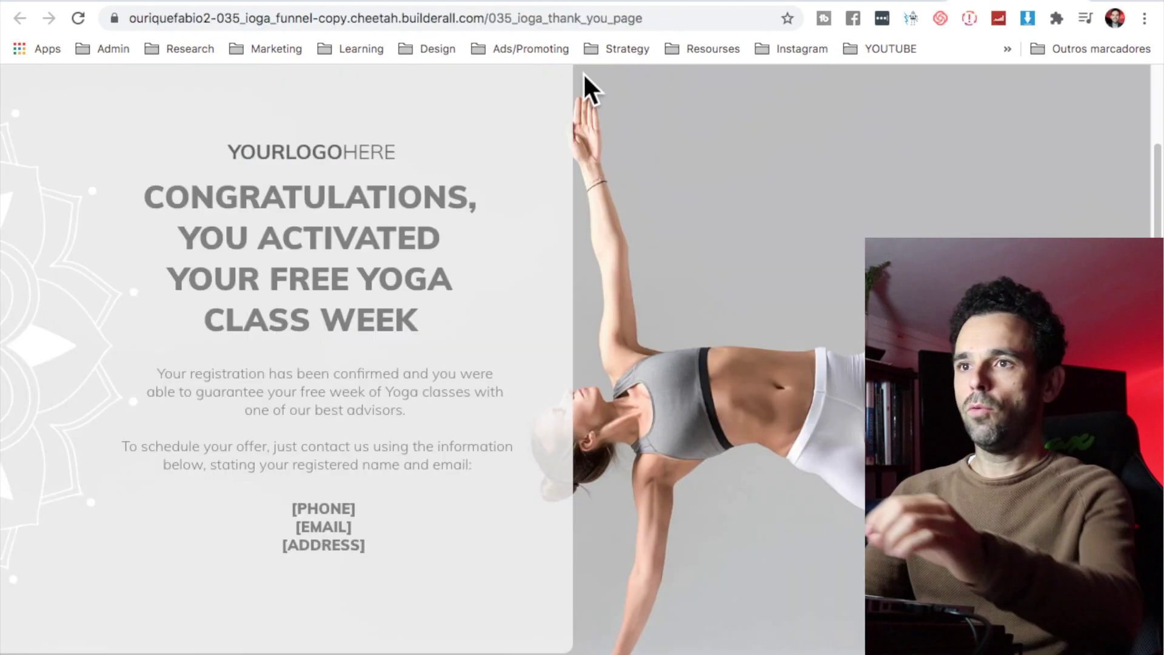
pyautogui.click(410, 18)
pyautogui.hotkey('ctrl', 'c')
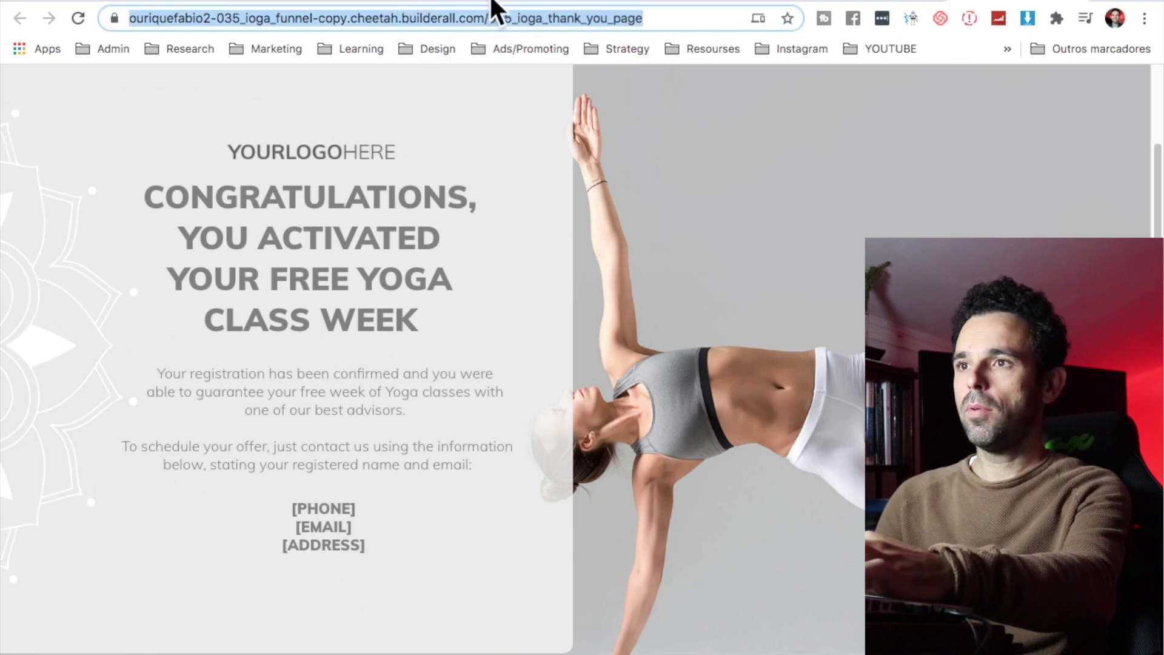
pyautogui.click(564, 4)
pyautogui.click(266, 383)
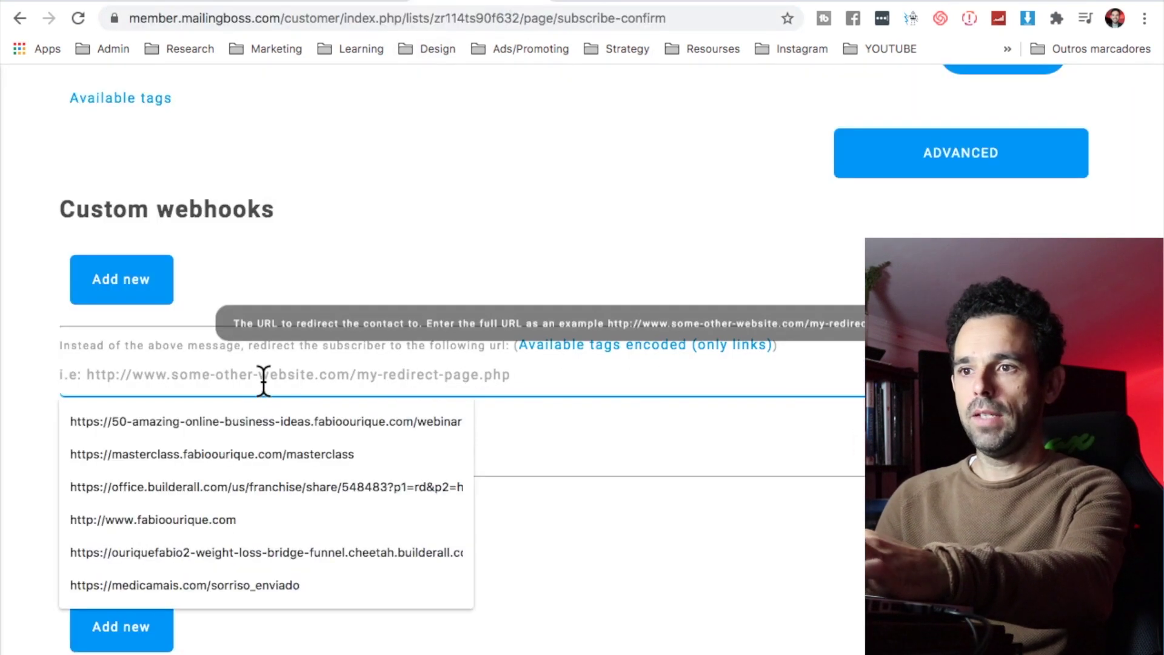
pyautogui.hotkey('ctrl', 'v')
pyautogui.scroll(2, 263, 379)
pyautogui.scroll(1, 704, 317)
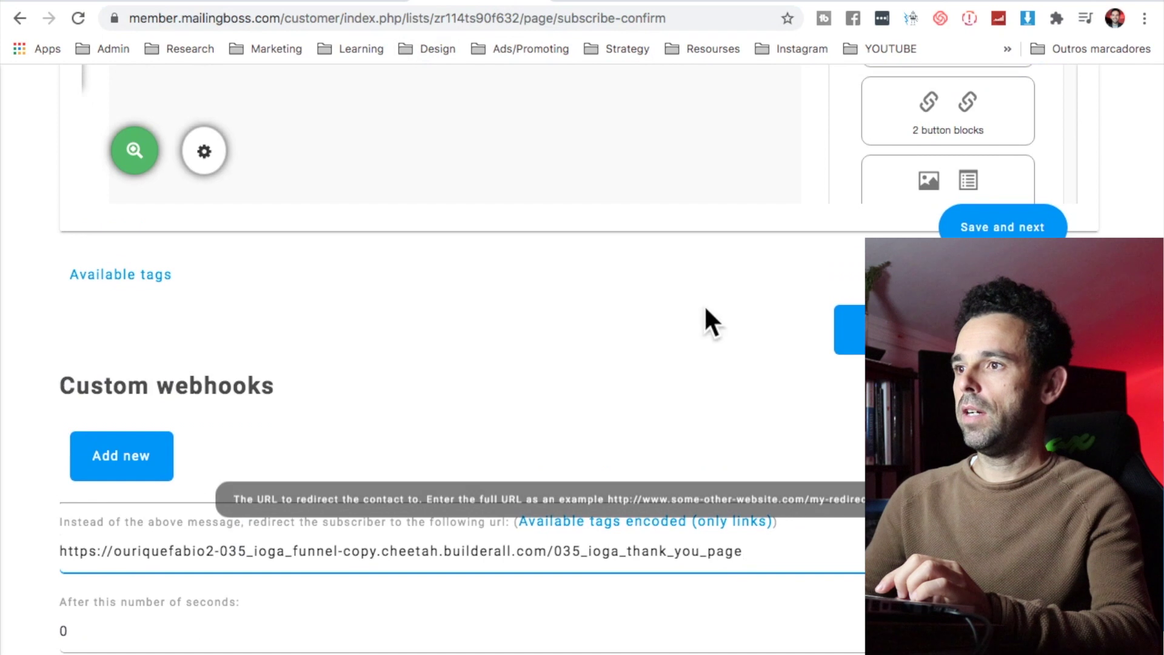
pyautogui.click(972, 228)
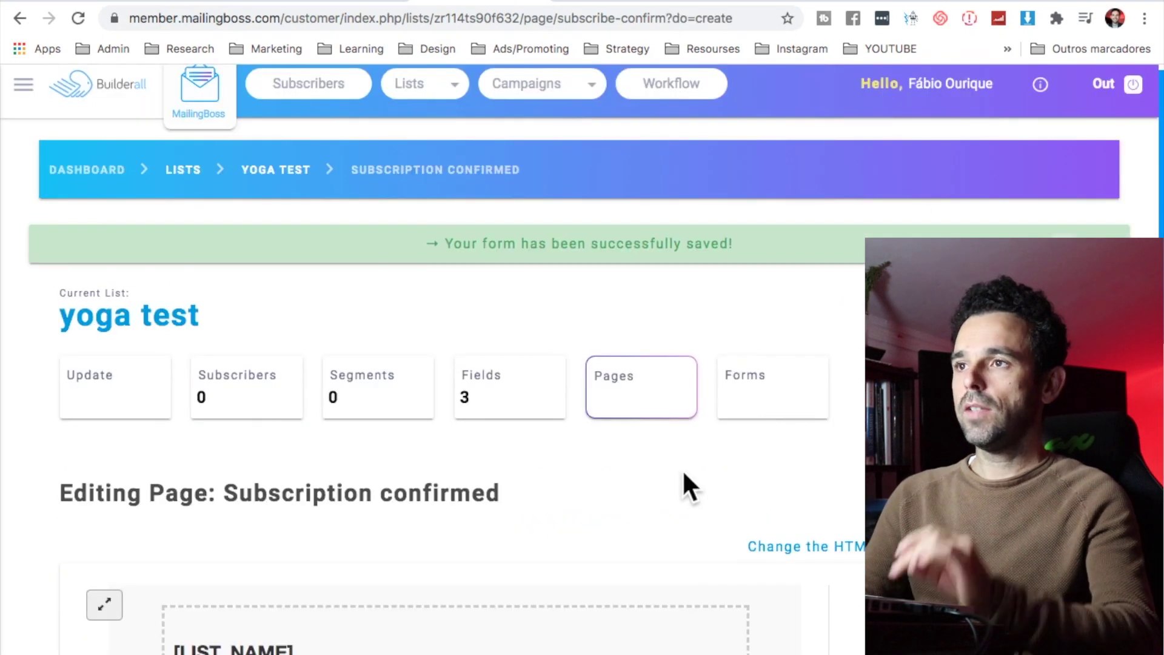
# Open the list's General Data and Notifications, turning on new-subscriber notifications
pyautogui.click(89, 405)
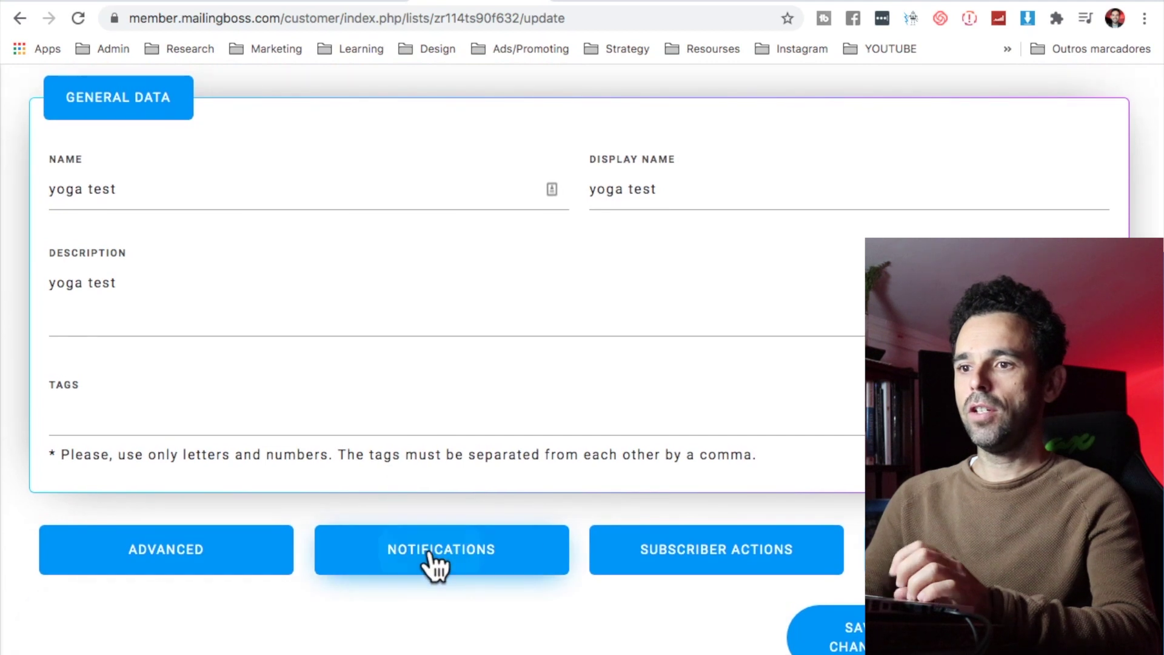
pyautogui.click(434, 568)
pyautogui.click(121, 438)
pyautogui.click(108, 488)
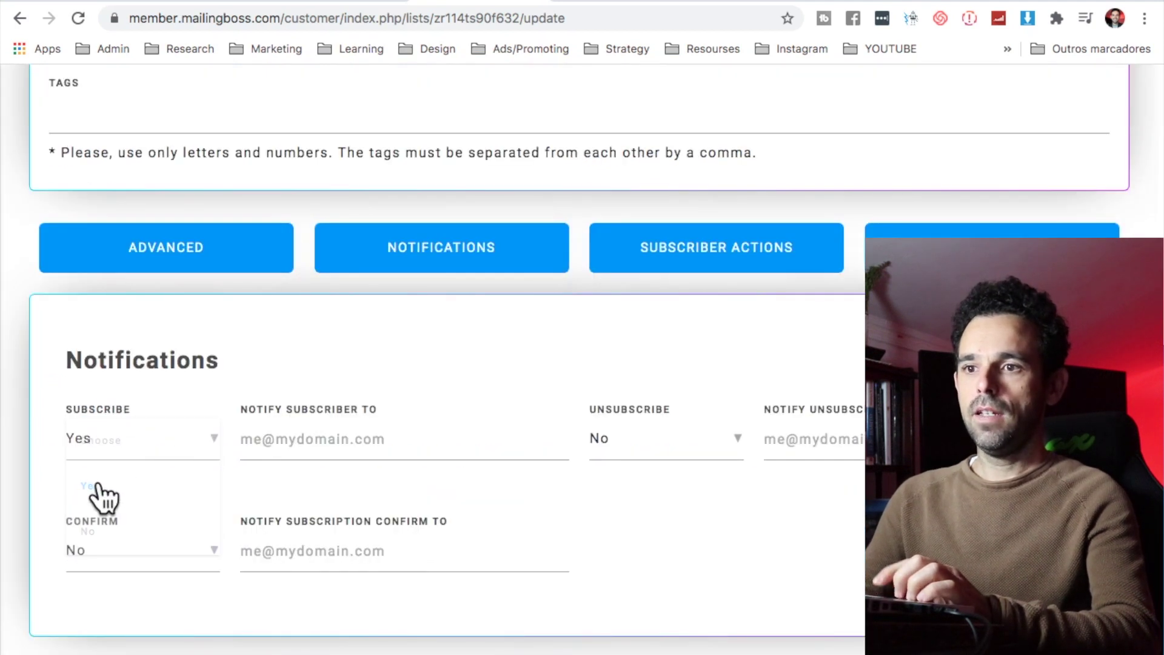
pyautogui.click(296, 438)
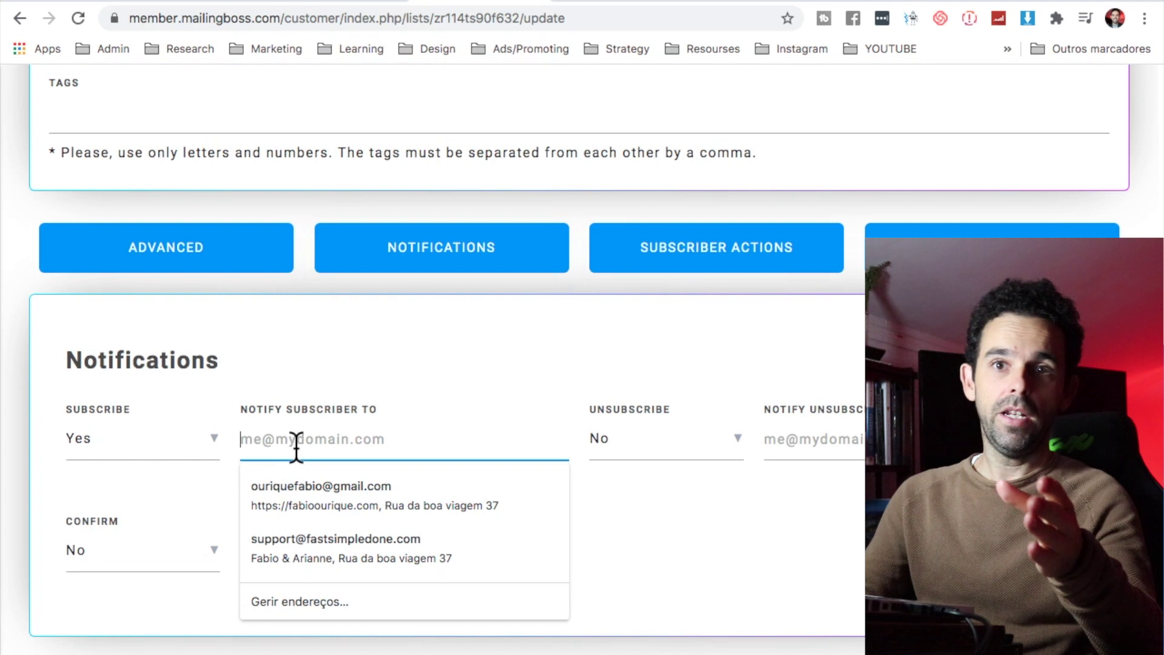
pyautogui.scroll(2, 346, 454)
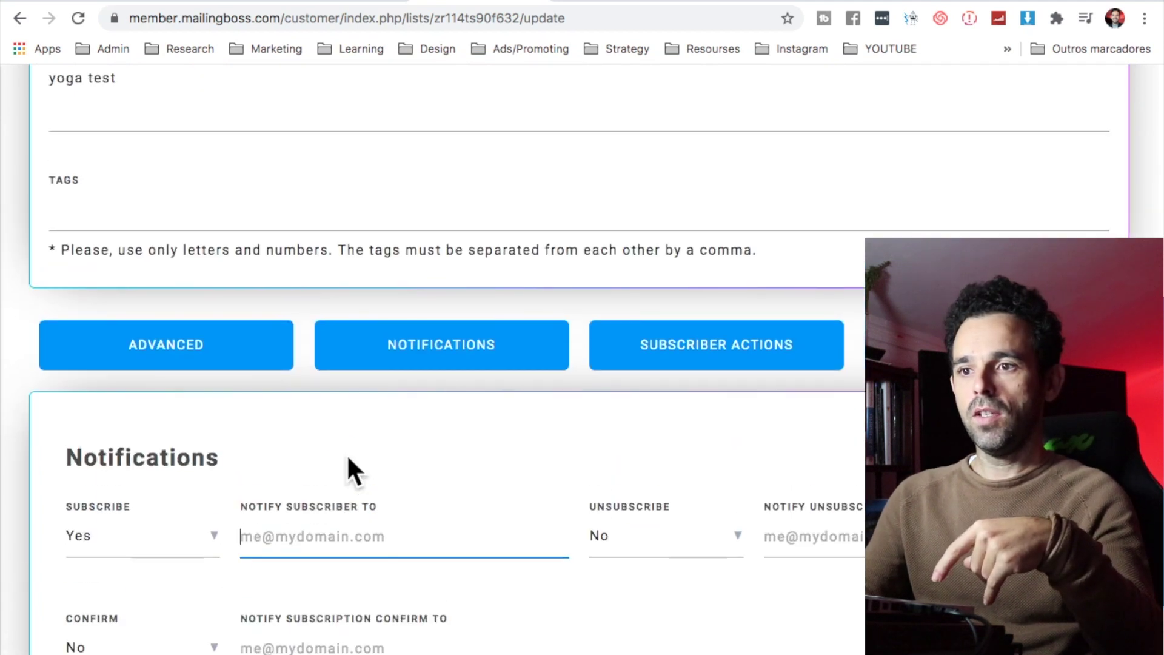
pyautogui.click(352, 474)
# Scroll through the rest of the 'yoga test' list settings to review them
pyautogui.scroll(5, 352, 474)
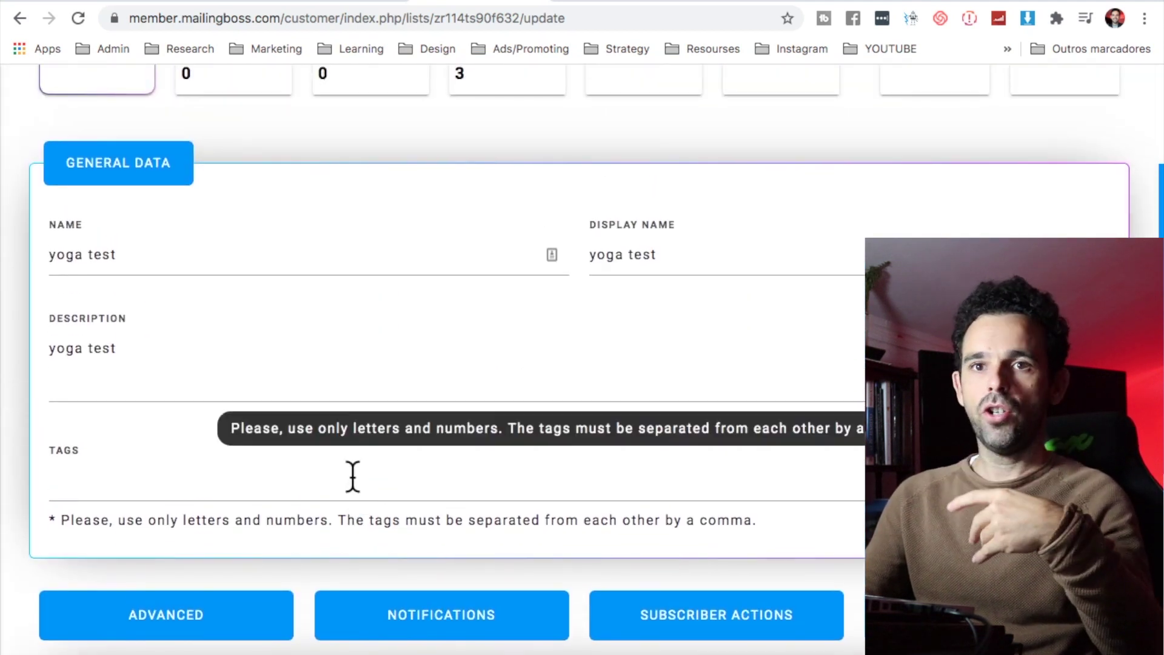
pyautogui.scroll(3, 352, 474)
pyautogui.scroll(-5, 352, 476)
pyautogui.scroll(-5, 354, 485)
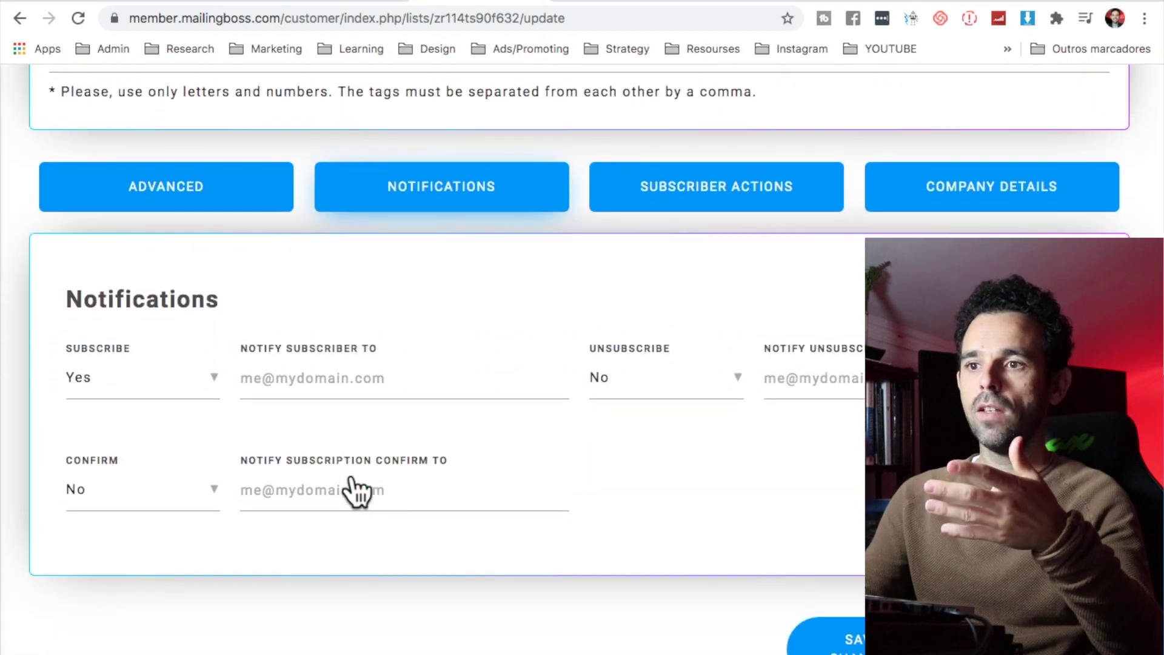
pyautogui.scroll(3, 305, 394)
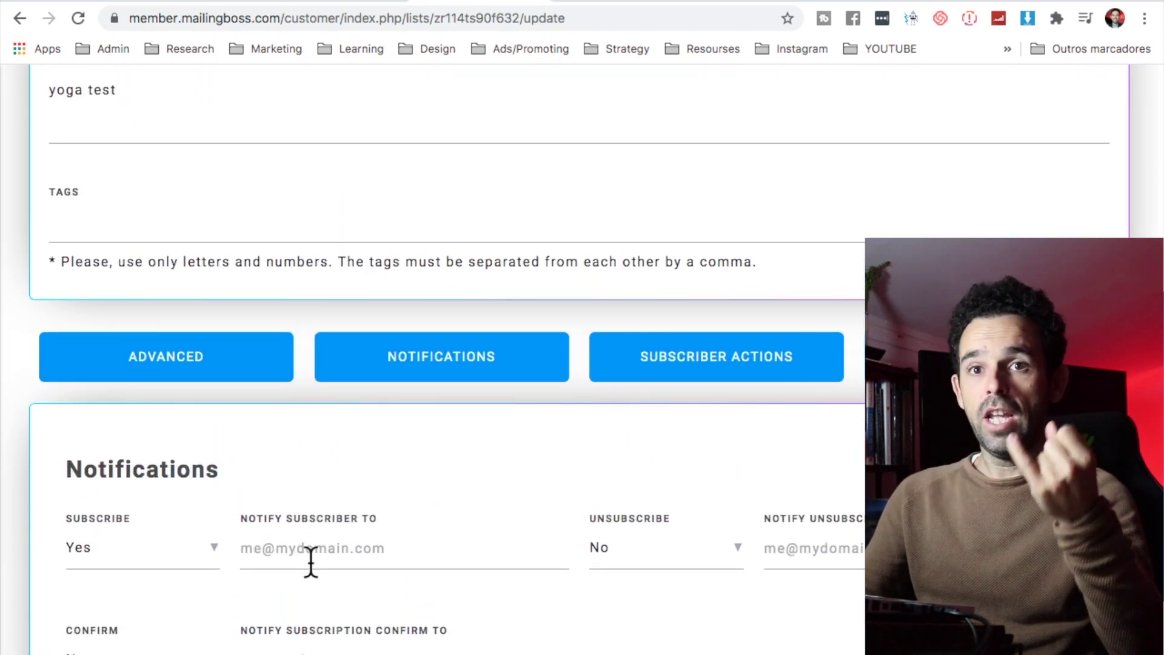
pyautogui.scroll(-1, 330, 582)
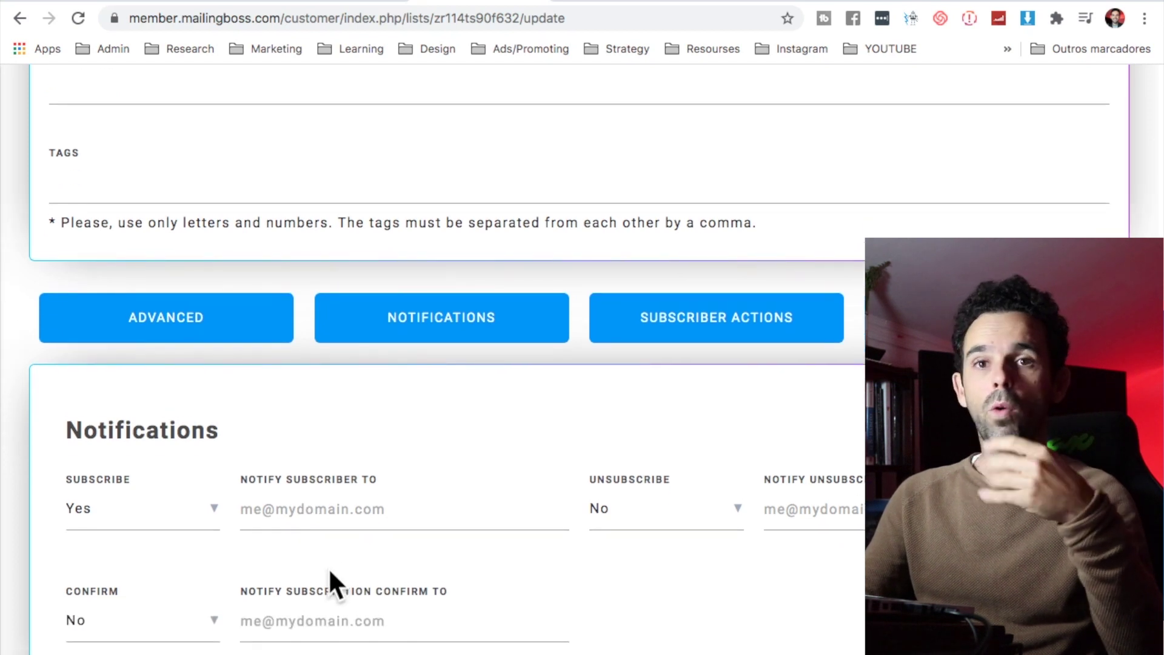
pyautogui.scroll(-1, 361, 536)
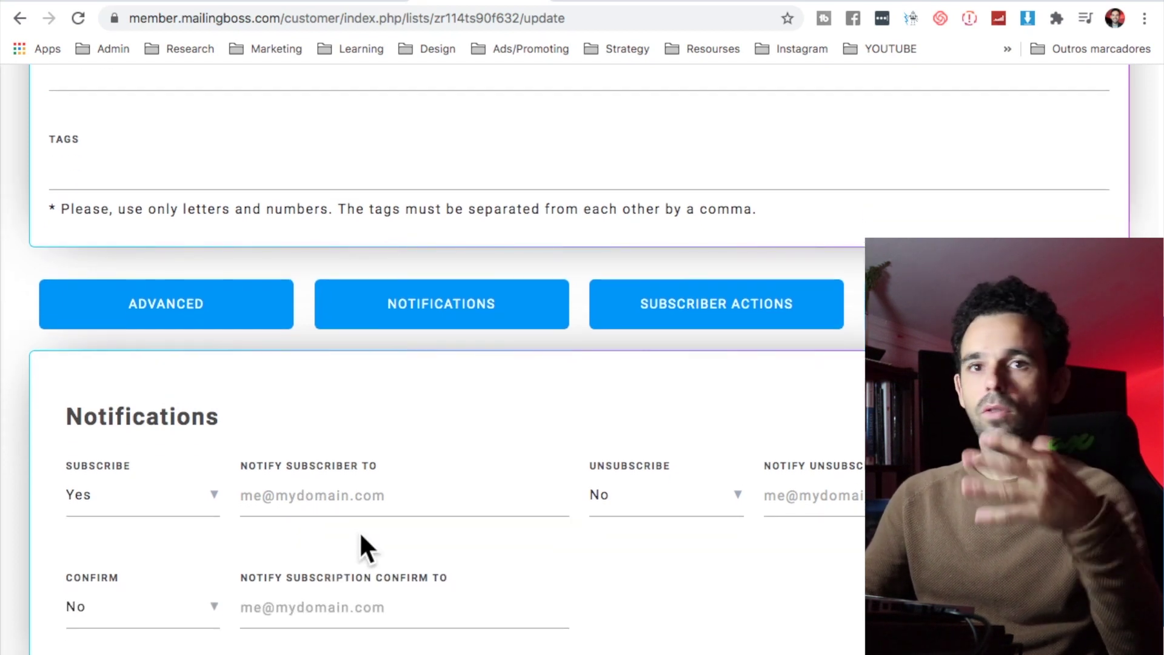
pyautogui.scroll(-2, 359, 530)
pyautogui.scroll(10, 313, 474)
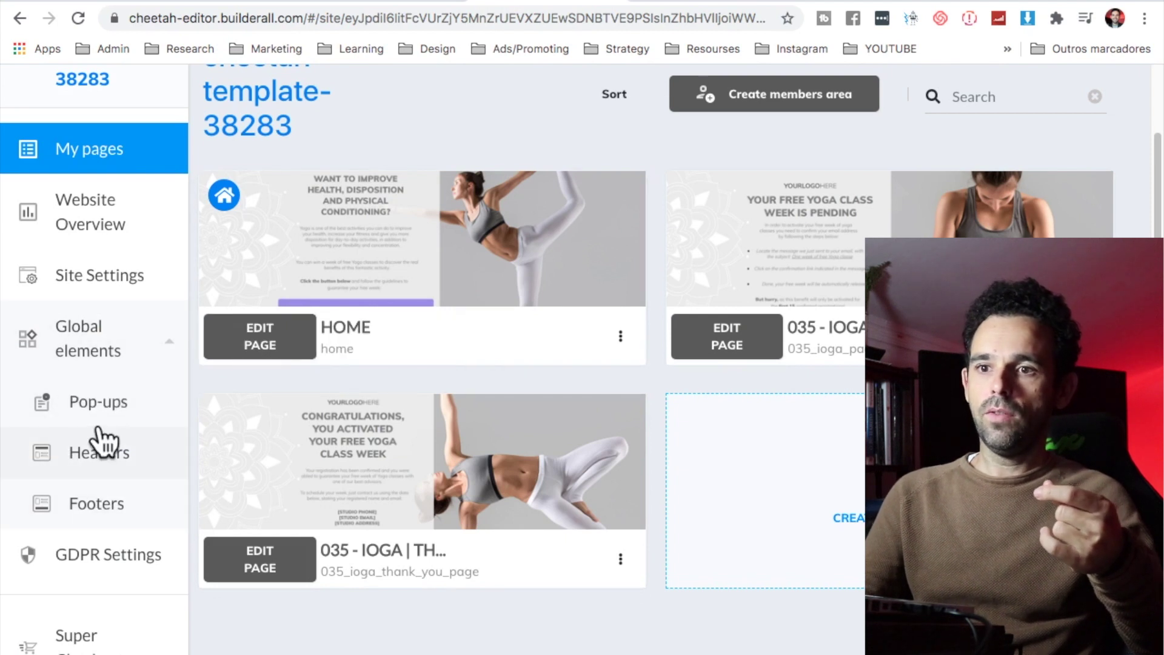
# Set the yoga pop-up form's mailing list to 'yoga test' and save it
pyautogui.click(88, 404)
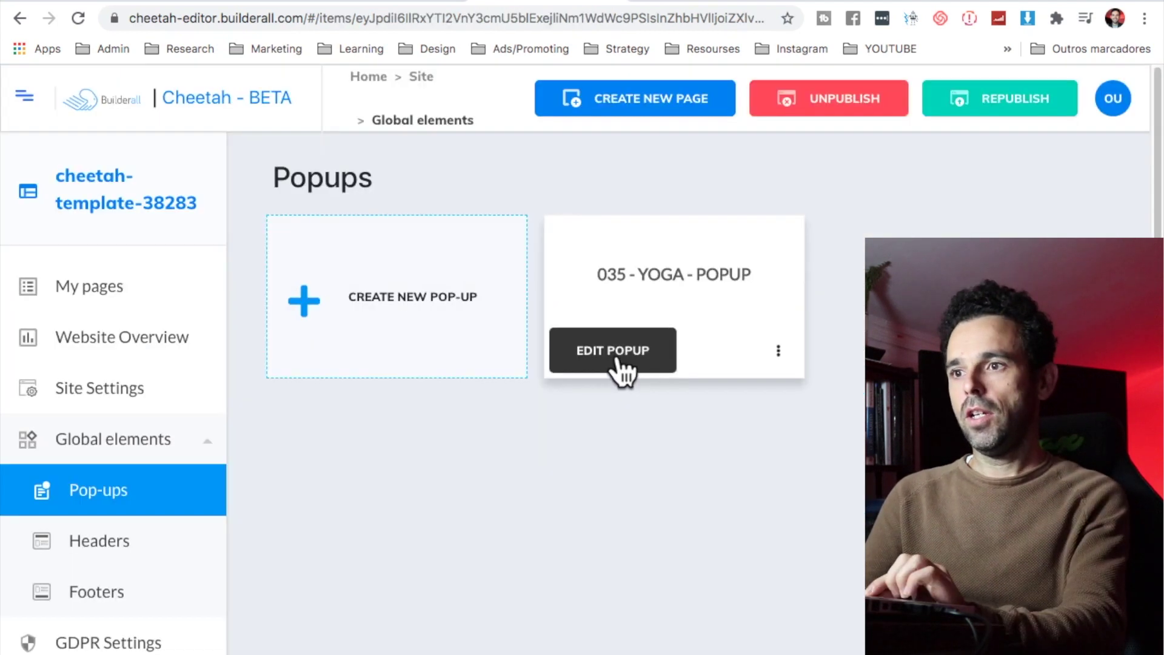
pyautogui.click(606, 362)
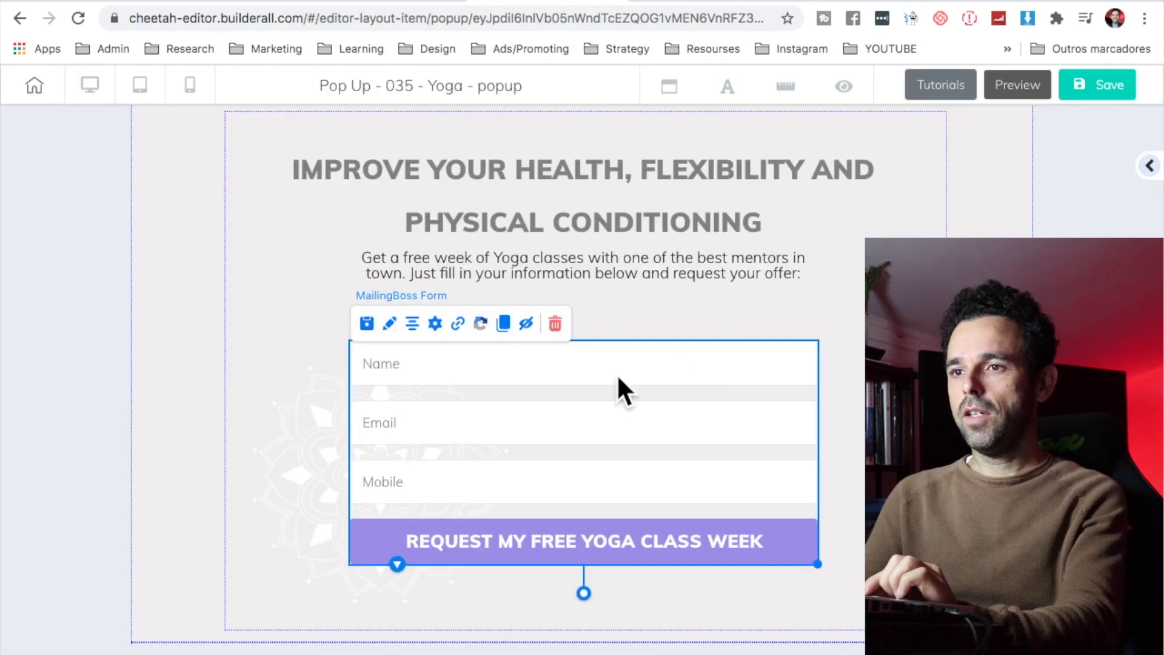
pyautogui.click(435, 324)
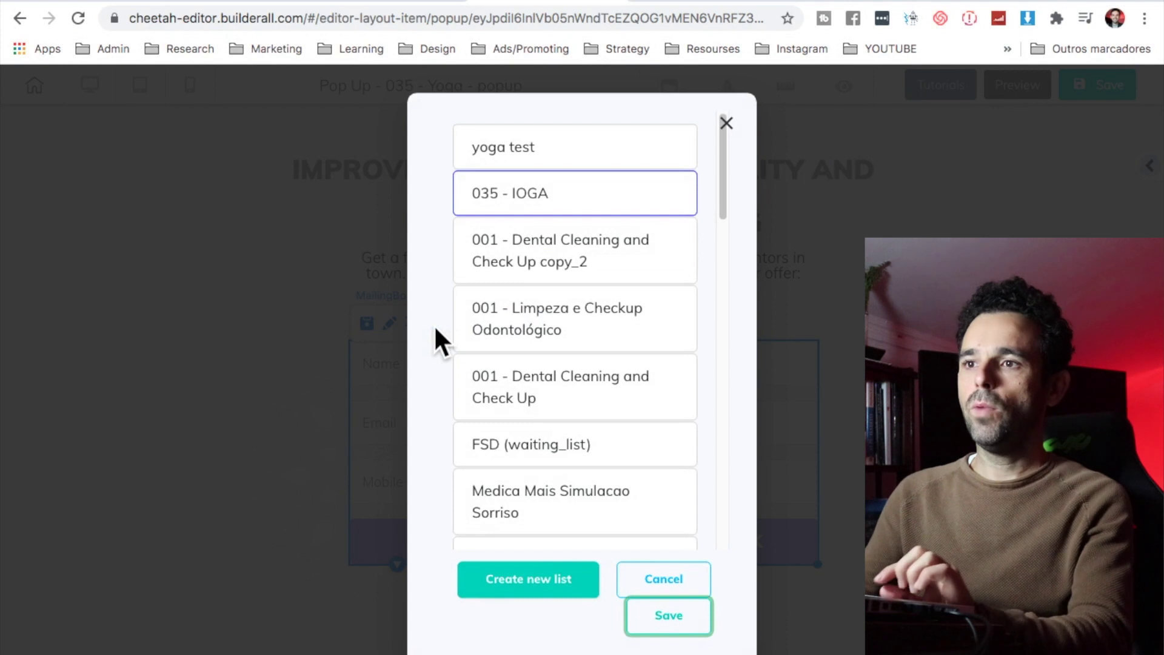
pyautogui.click(506, 154)
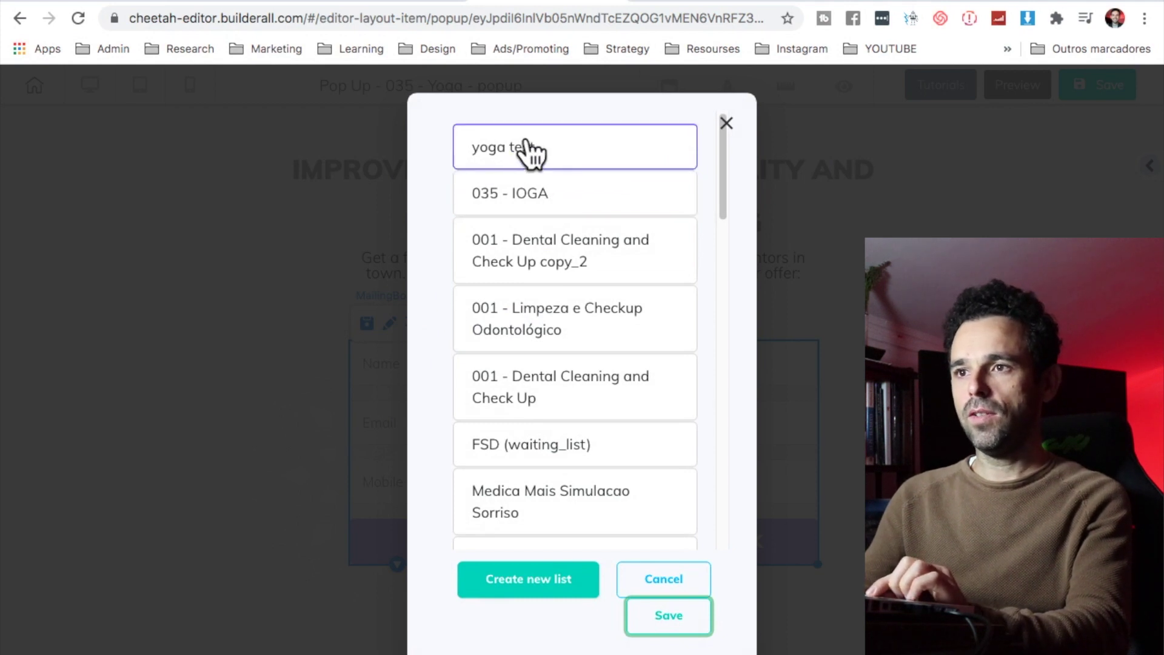
pyautogui.click(667, 616)
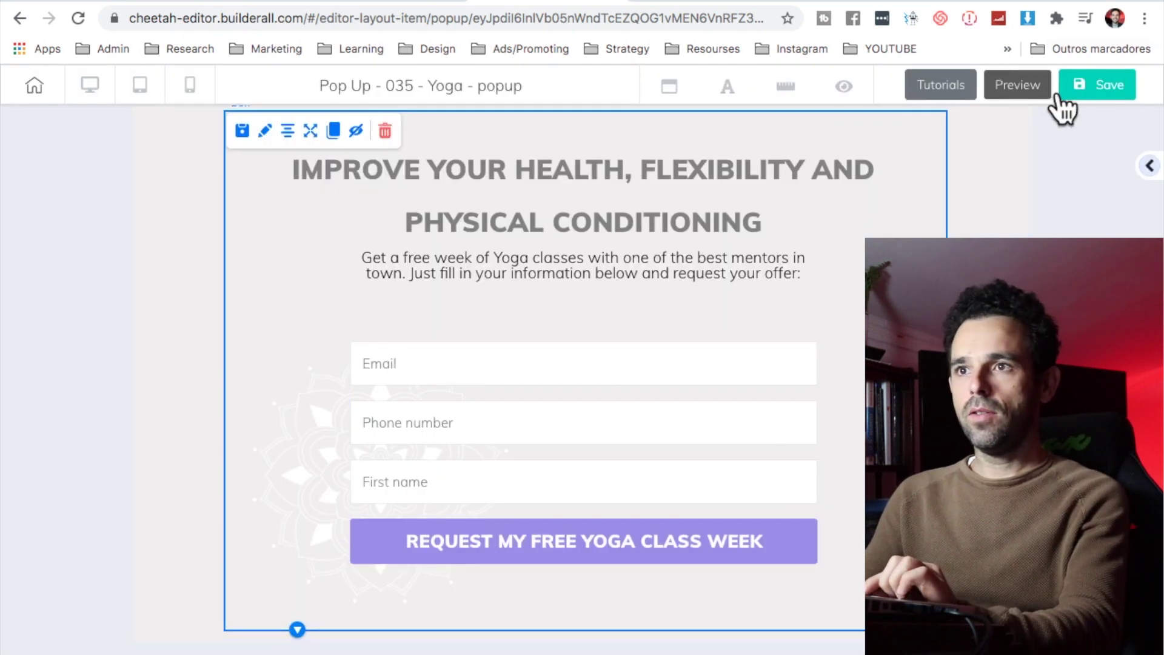
pyautogui.click(598, 6)
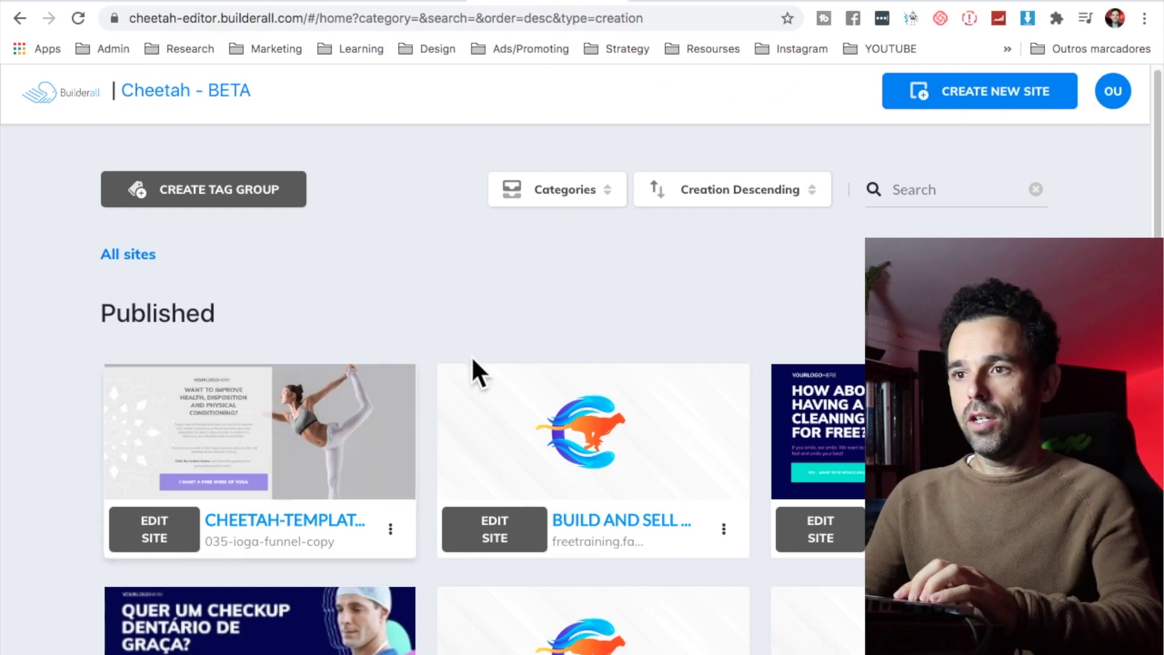
pyautogui.moveTo(412, 461)
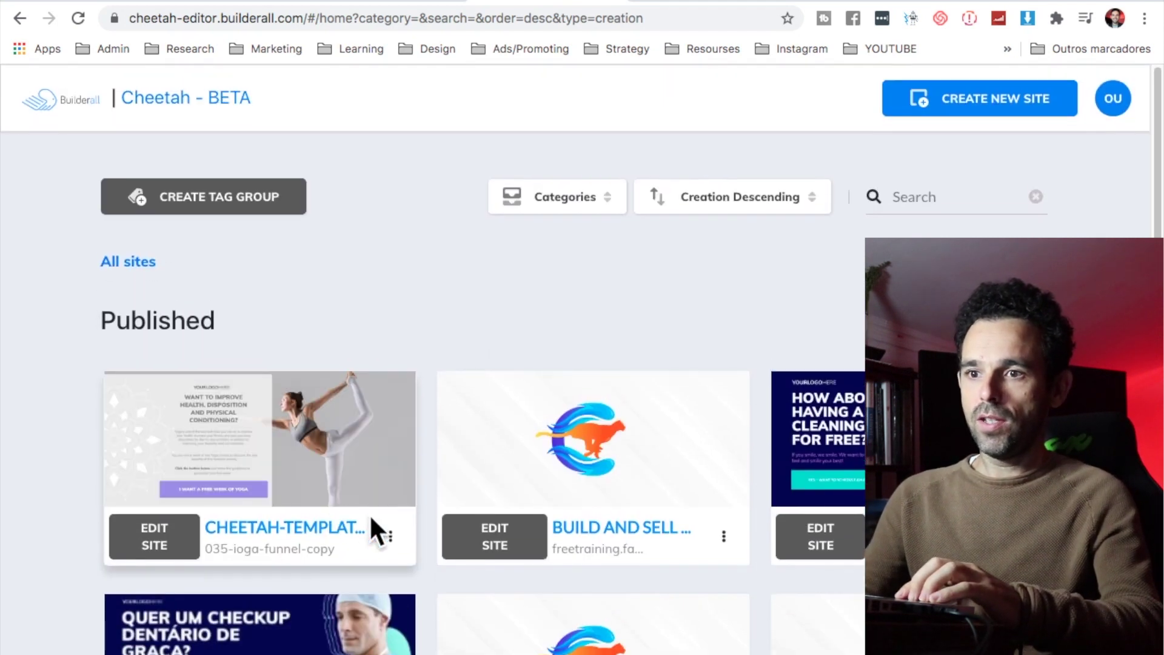
pyautogui.click(390, 536)
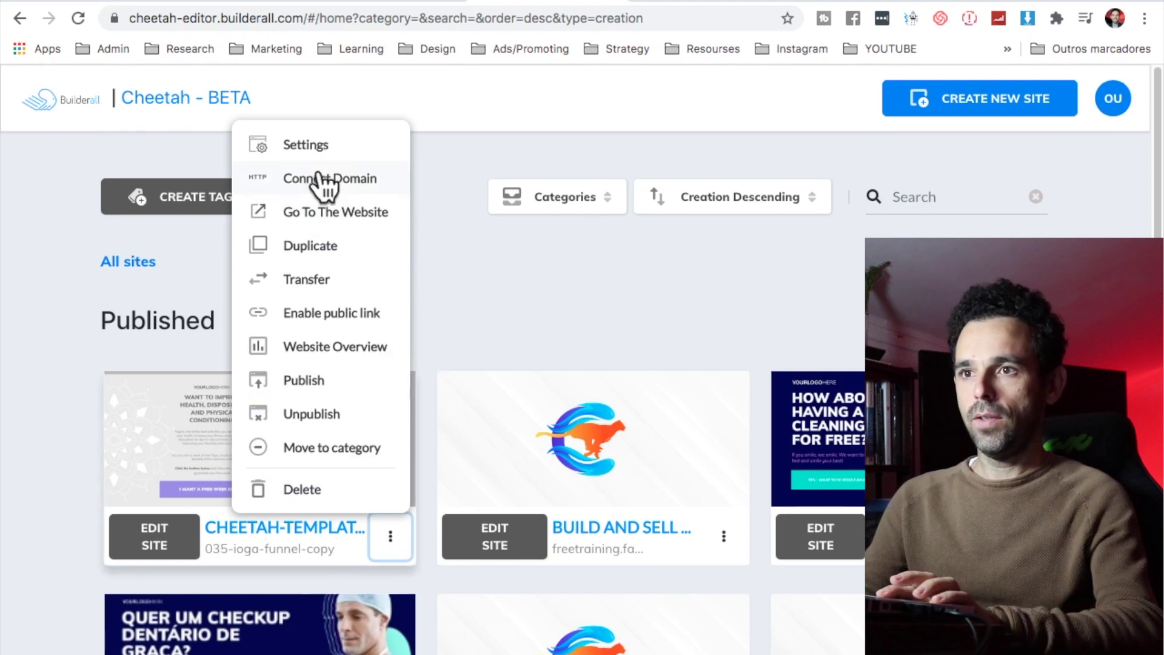
pyautogui.click(513, 285)
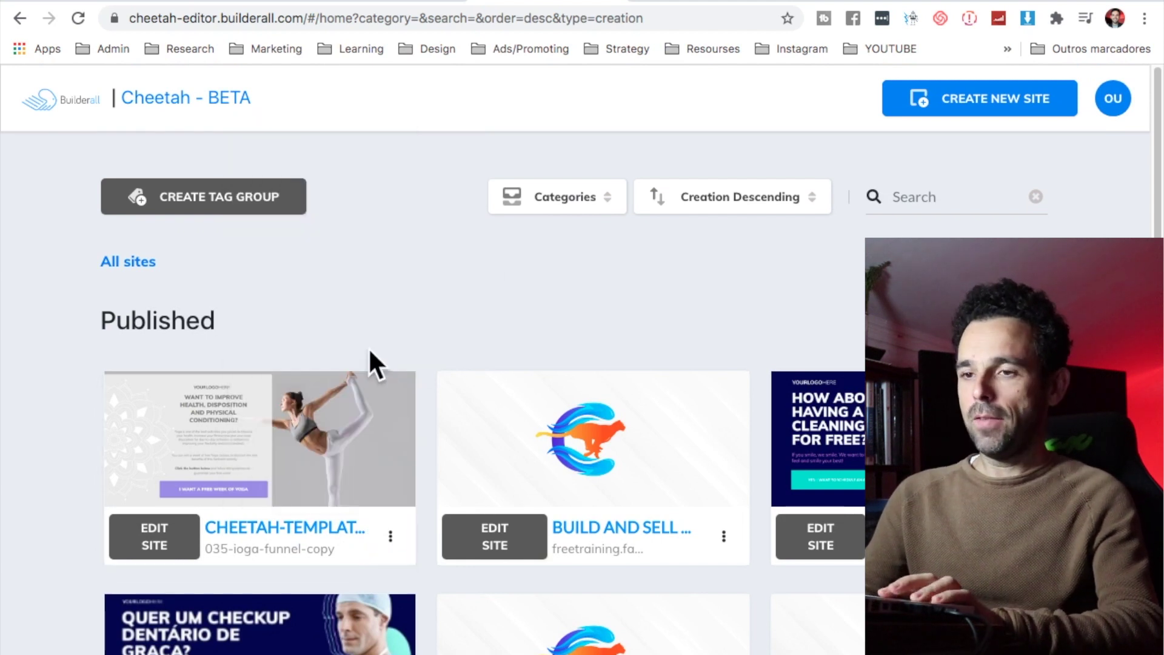
pyautogui.click(671, 5)
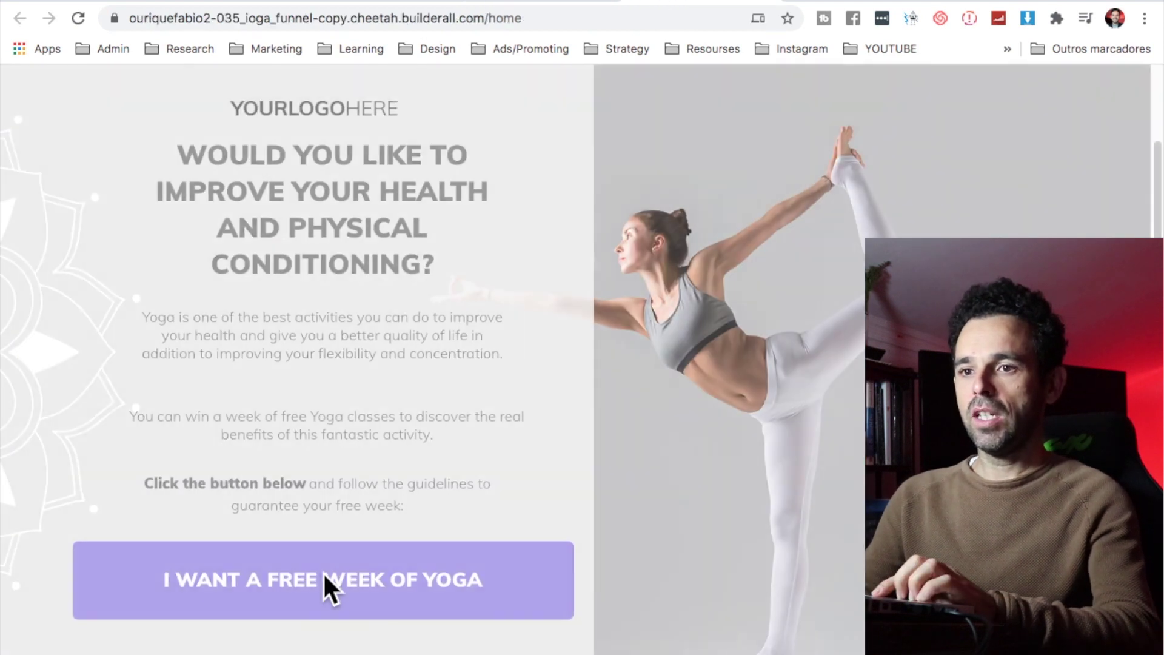
pyautogui.click(323, 579)
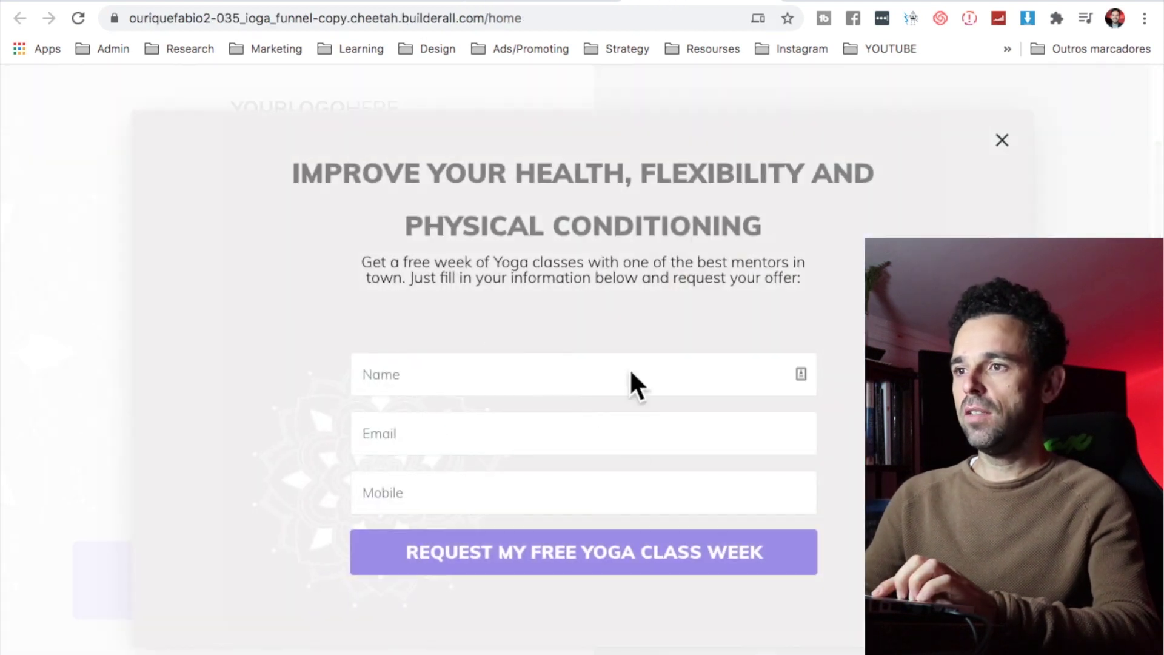
pyautogui.click(997, 144)
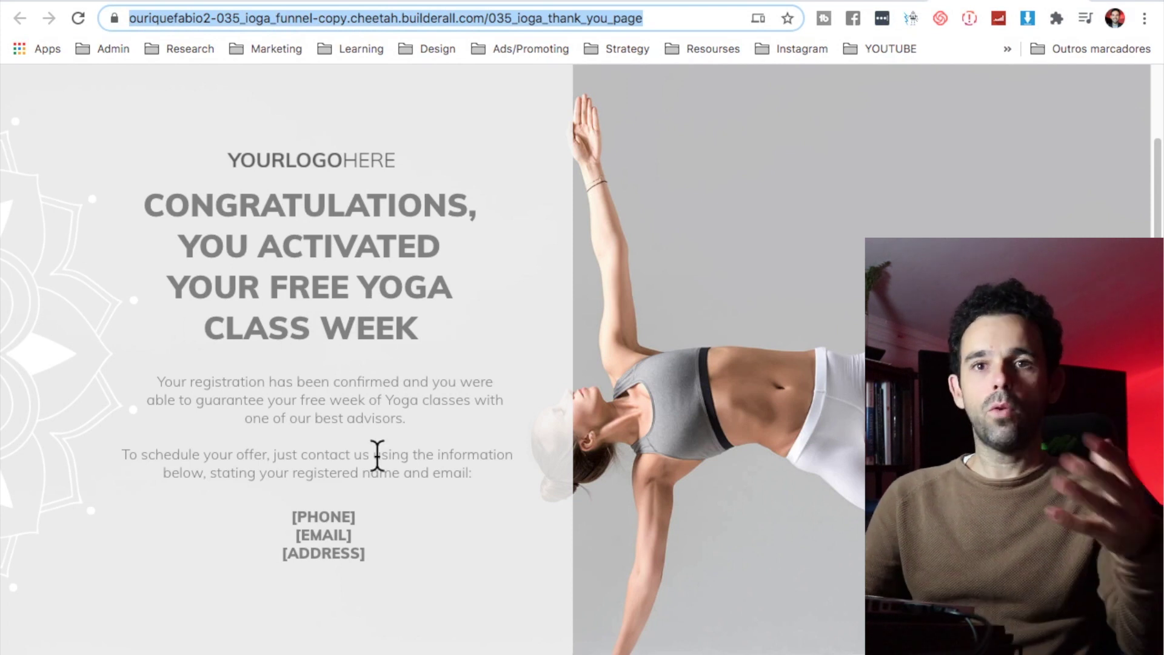
pyautogui.click(311, 324)
pyautogui.scroll(-1, 312, 325)
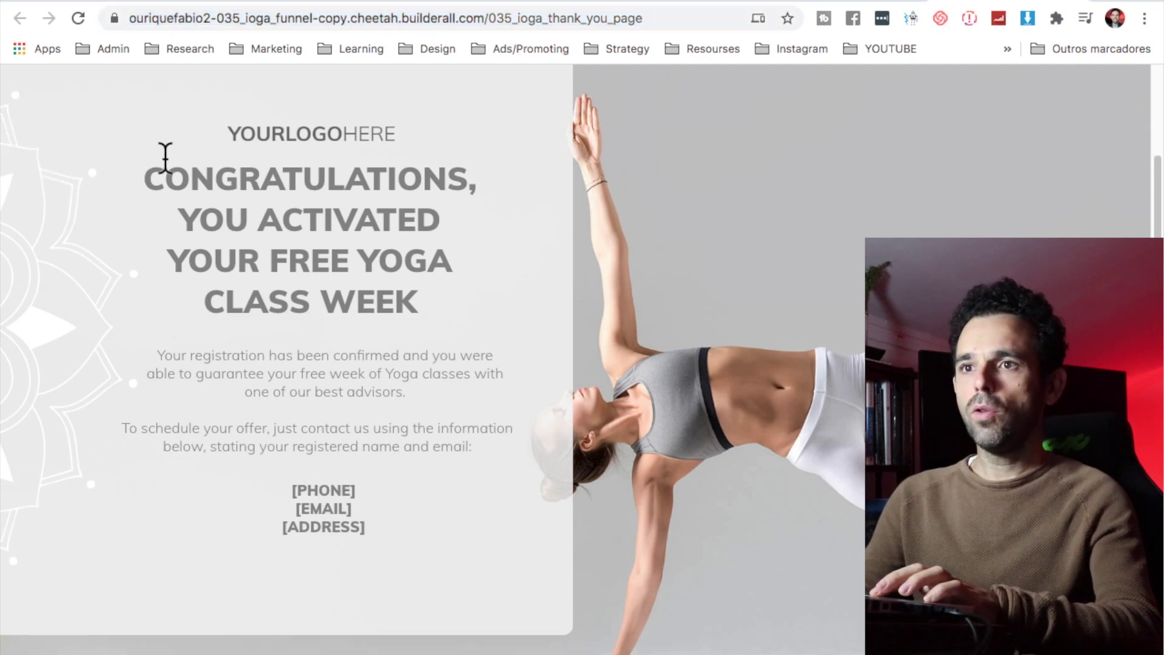
pyautogui.moveTo(164, 156); pyautogui.dragTo(390, 132)
pyautogui.click(343, 482)
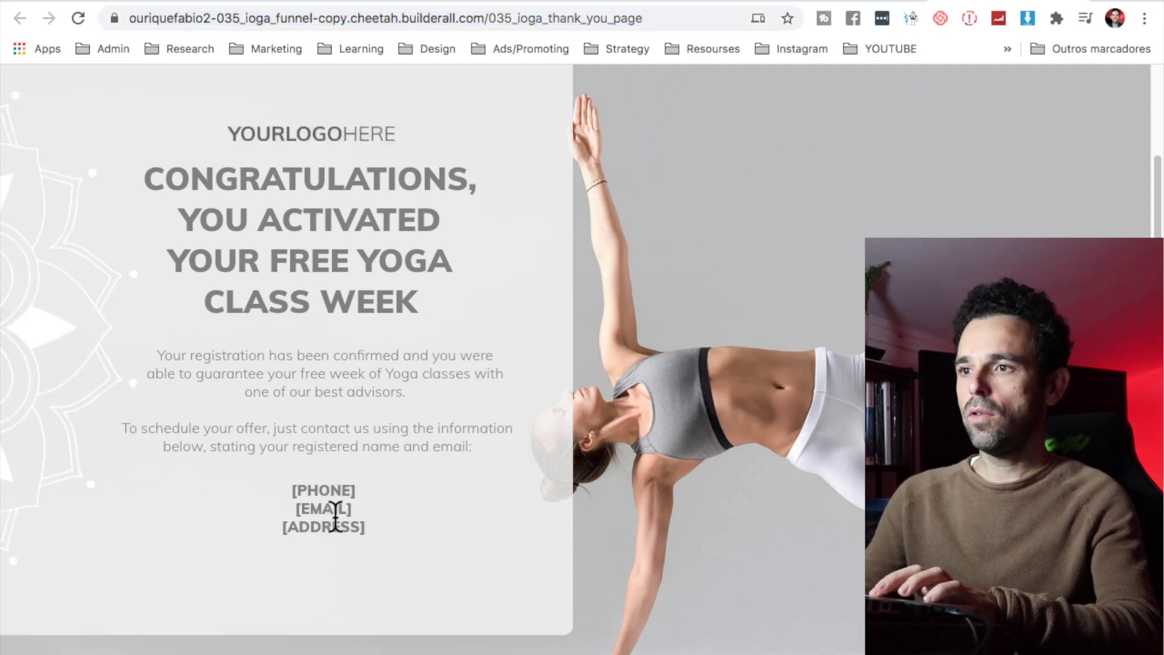
pyautogui.click(545, 6)
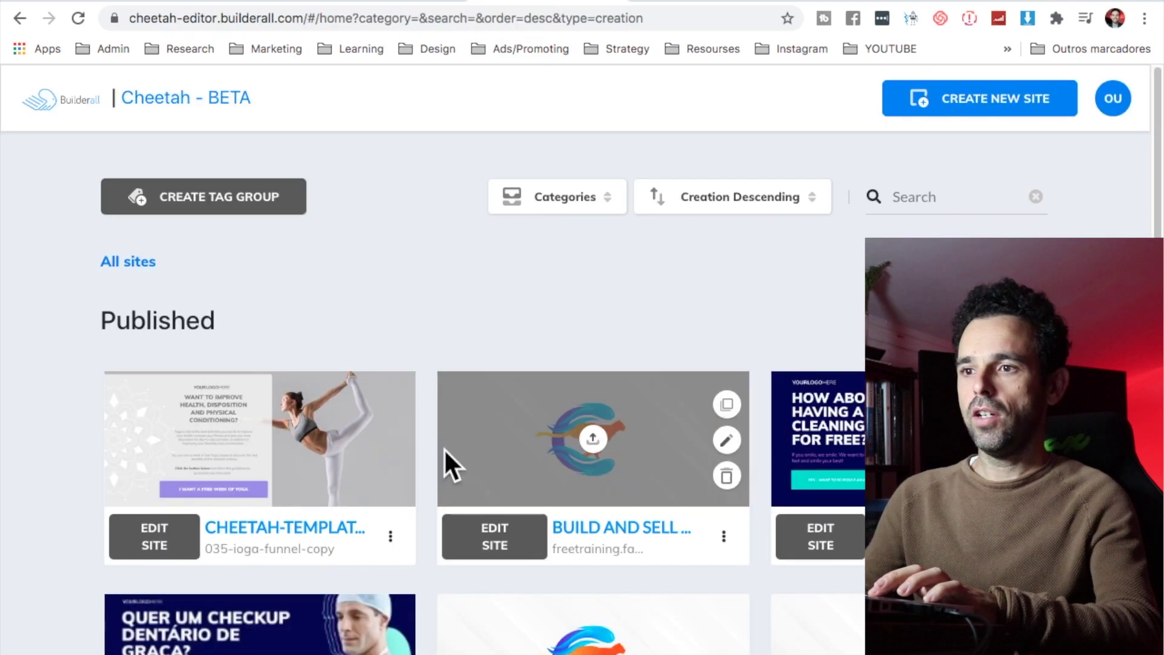